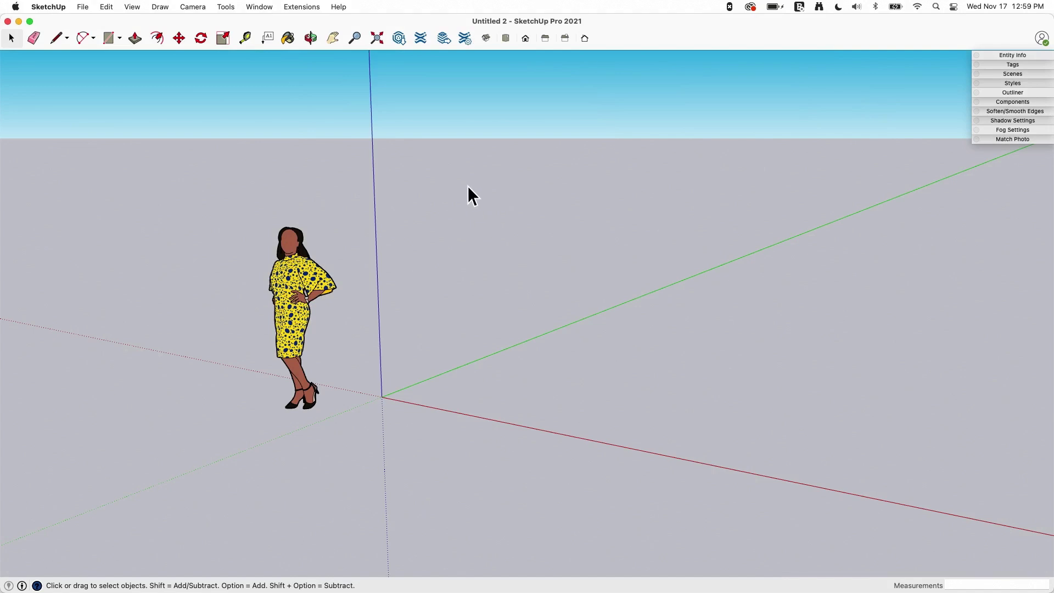
Draw a rectangle near the origin and push/pull it up into a box about 6' 7" tall
middle_click_drag(469, 193, 447, 312)
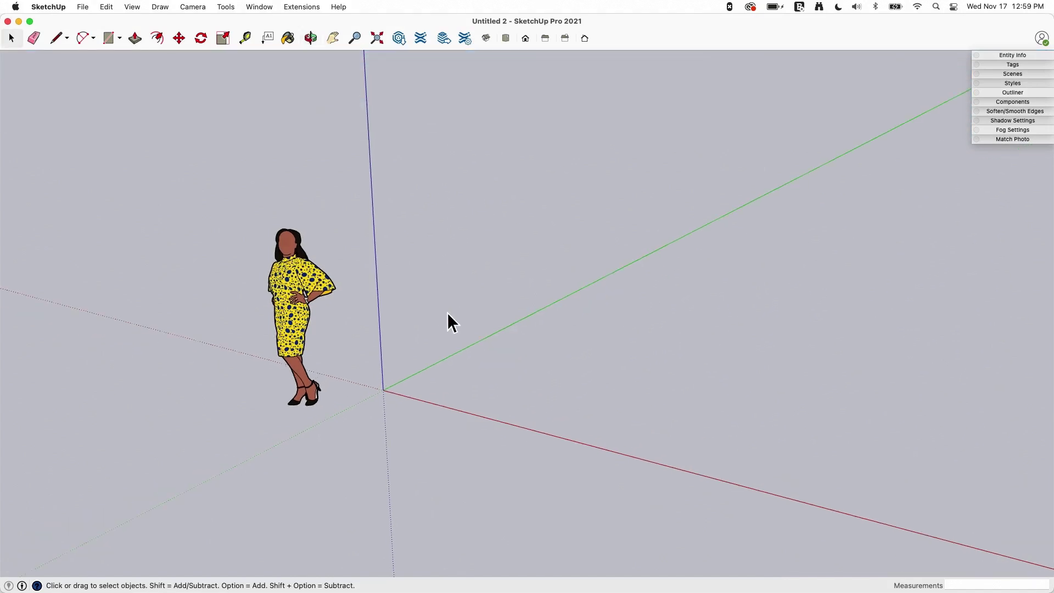
middle_click_drag(388, 437, 389, 408)
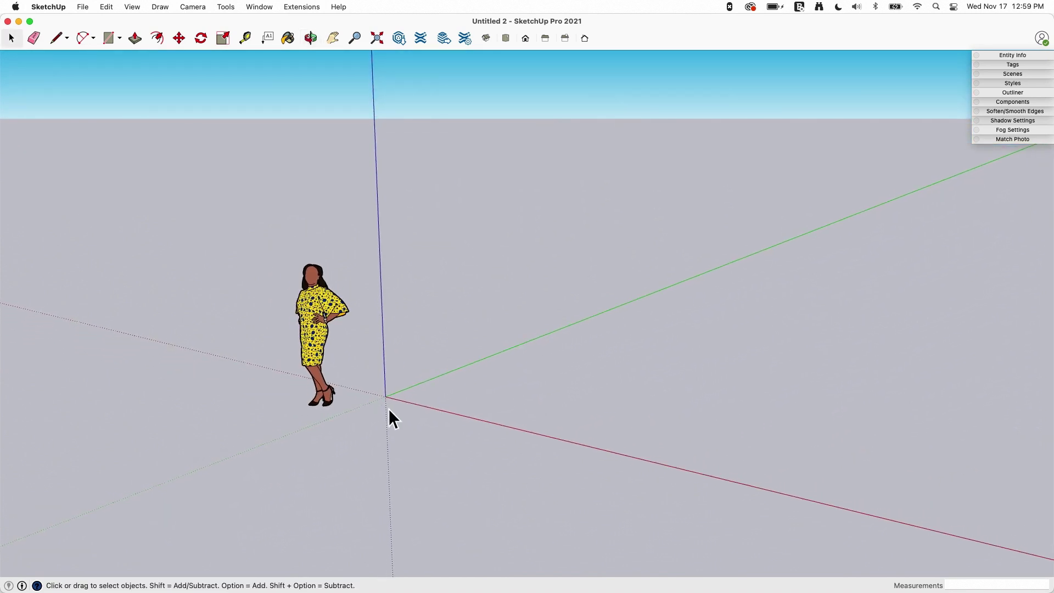
left_click(112, 34)
left_click(424, 394)
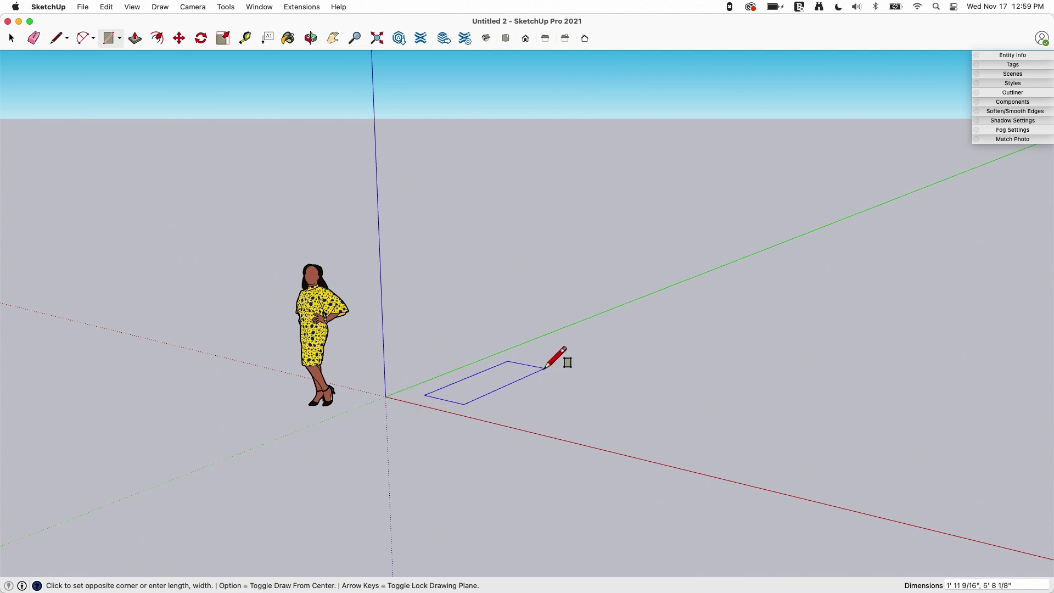
left_click(563, 380)
key("p")
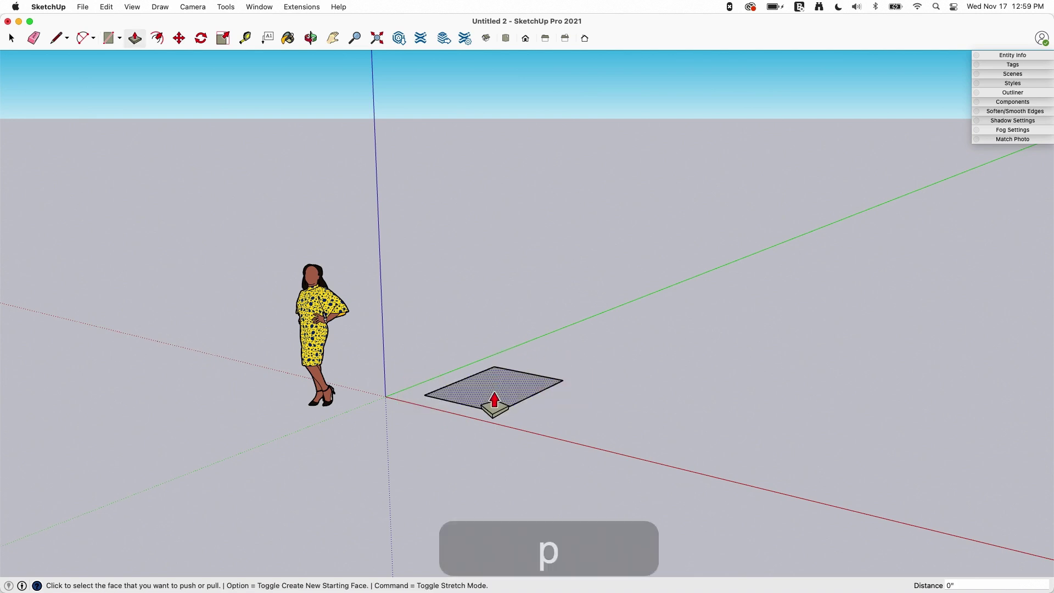
left_click_drag(495, 401, 482, 230)
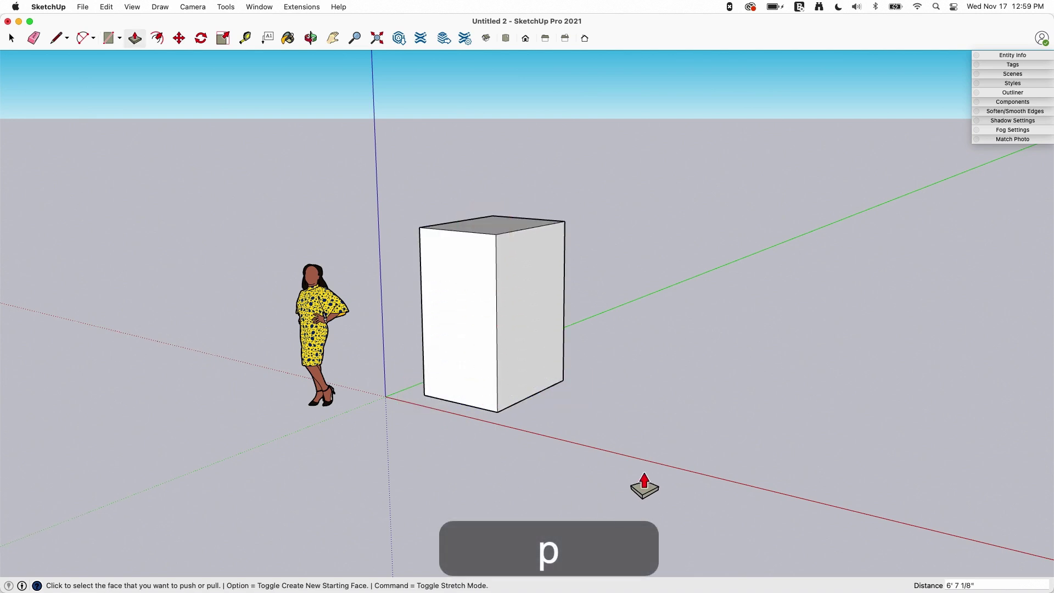
middle_click_drag(644, 486, 329, 400)
key("space")
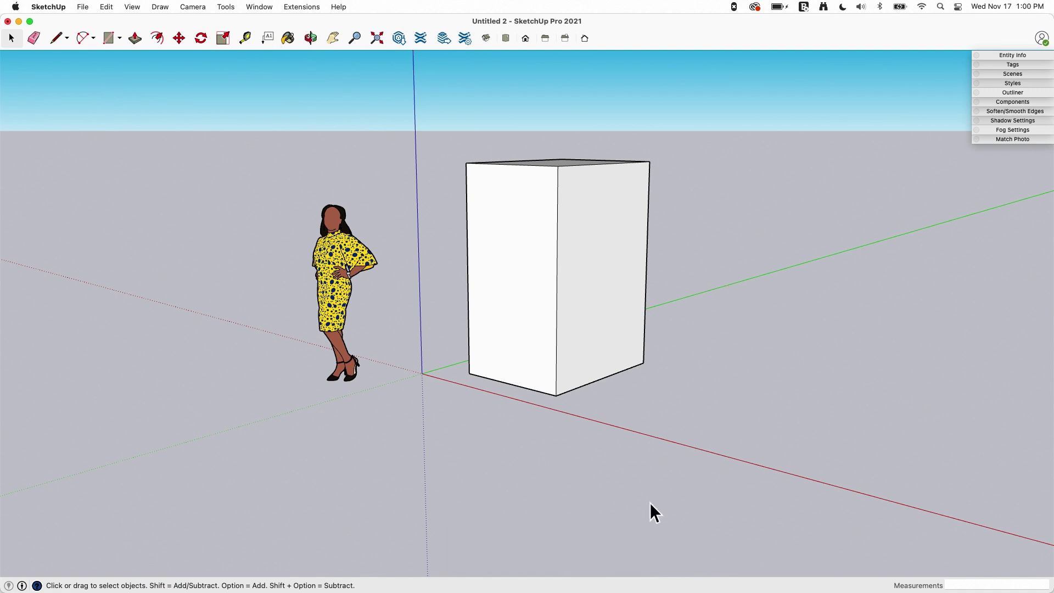
Zoom and orbit to a level view of the box beside the scale figure, then show the File menu
scroll(680, 127, "up", 2)
middle_click_drag(525, 481, 376, 431)
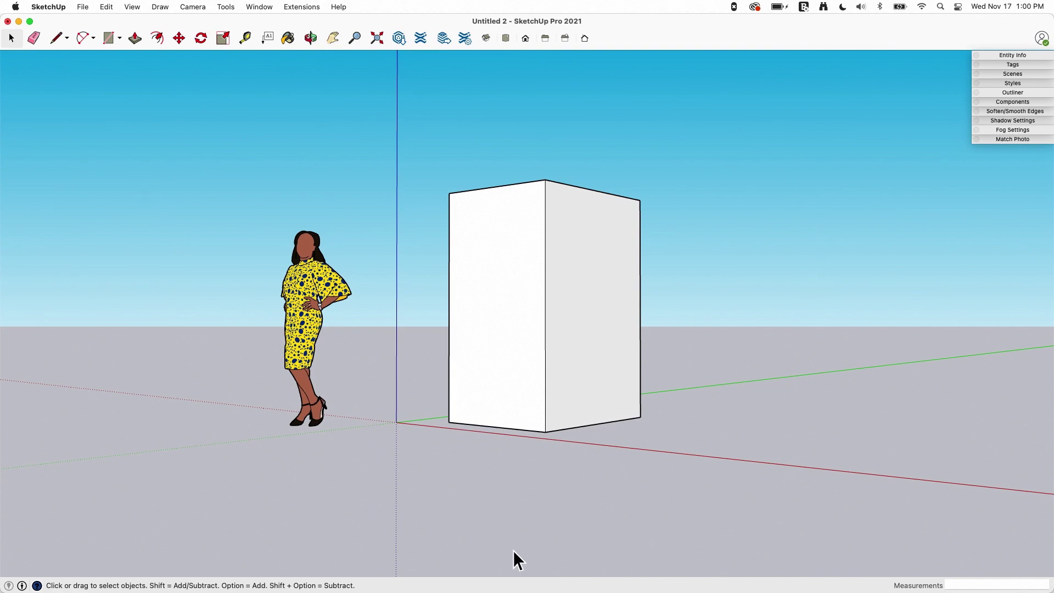
left_click(81, 7)
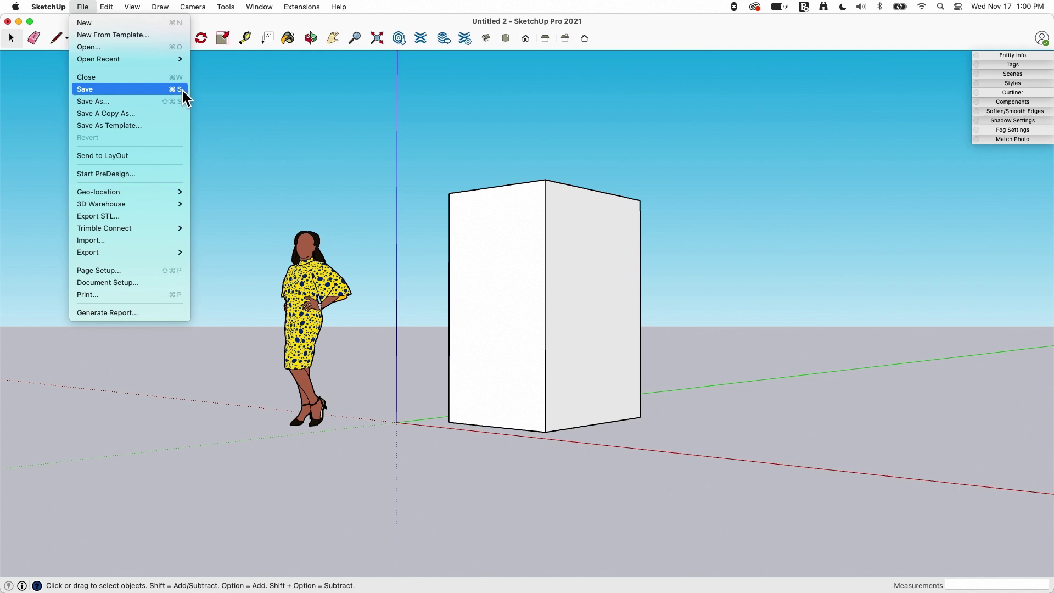
Choose Save and name the file Model 1 in the Desktop folder
left_click(105, 91)
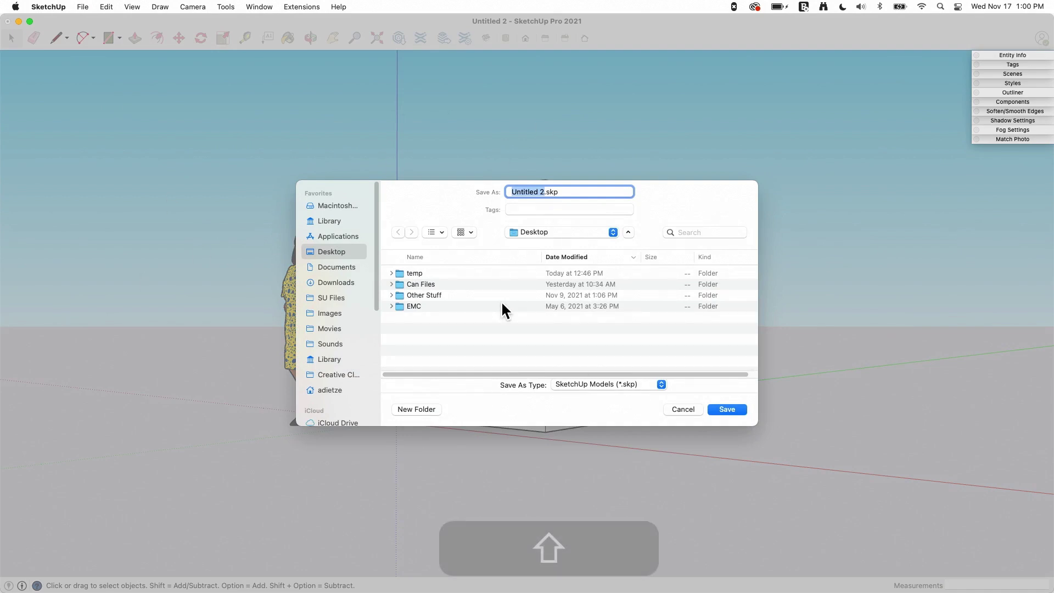
type("Model 1")
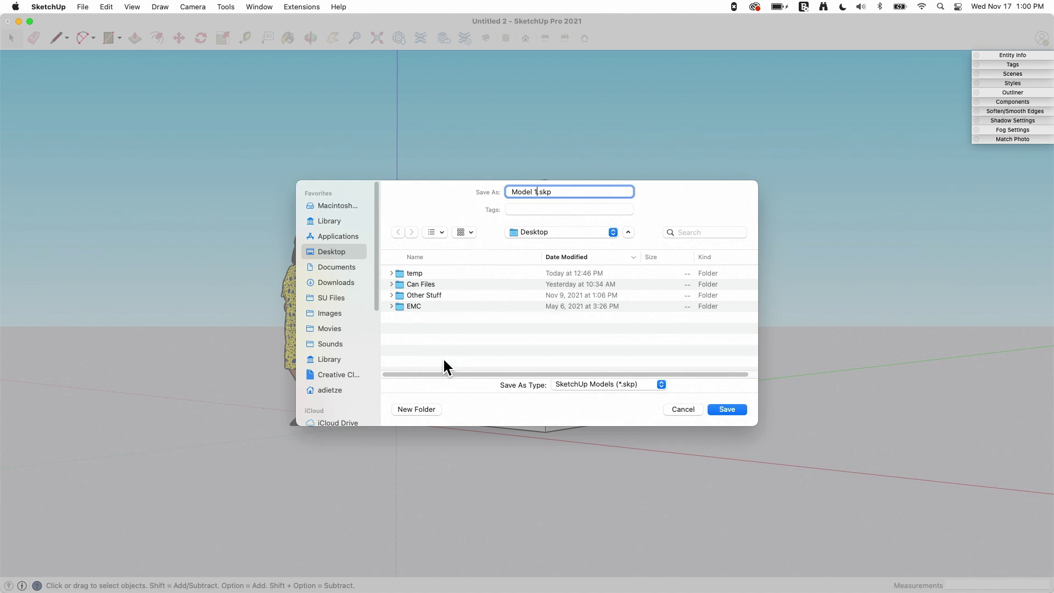
double_click(545, 192)
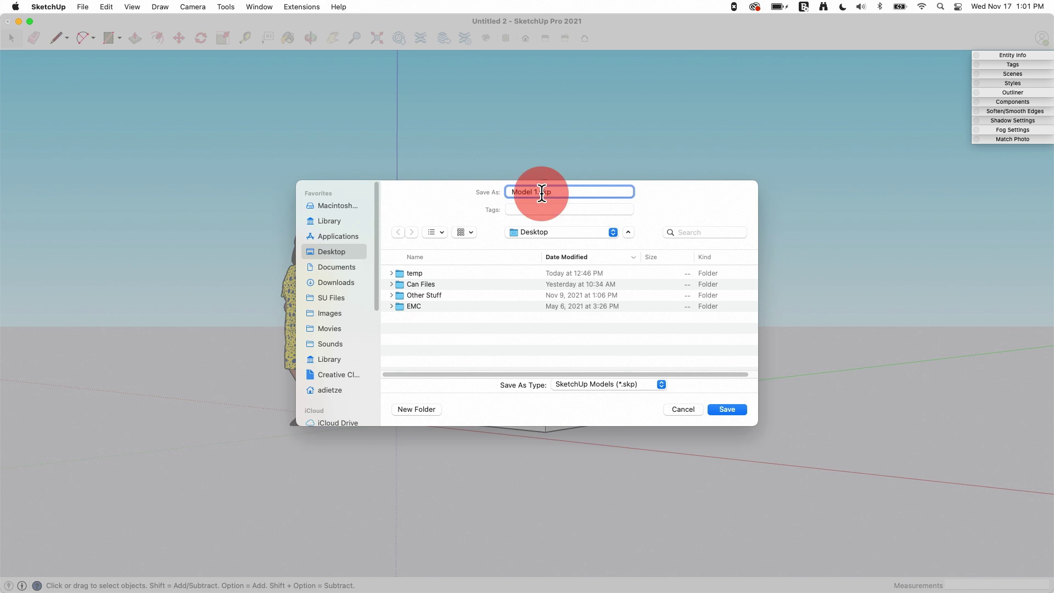
left_click(591, 193)
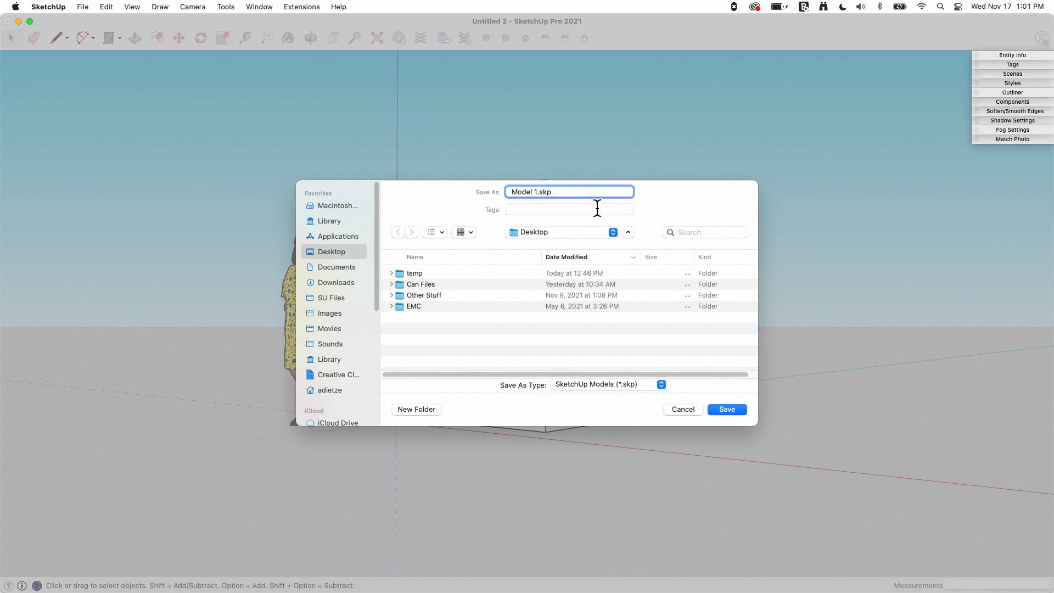
left_click(661, 383)
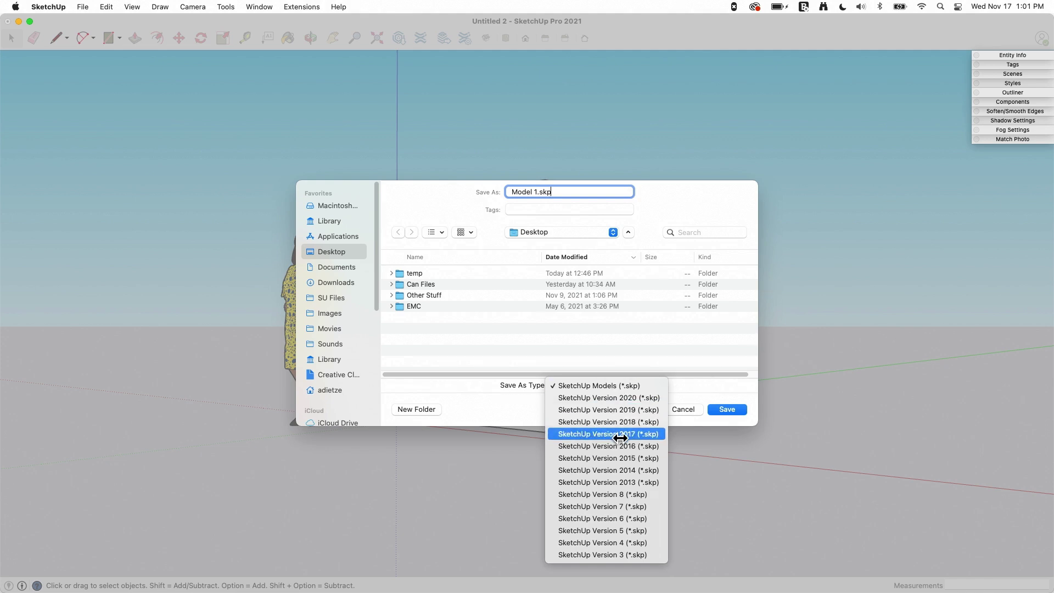
left_click(705, 389)
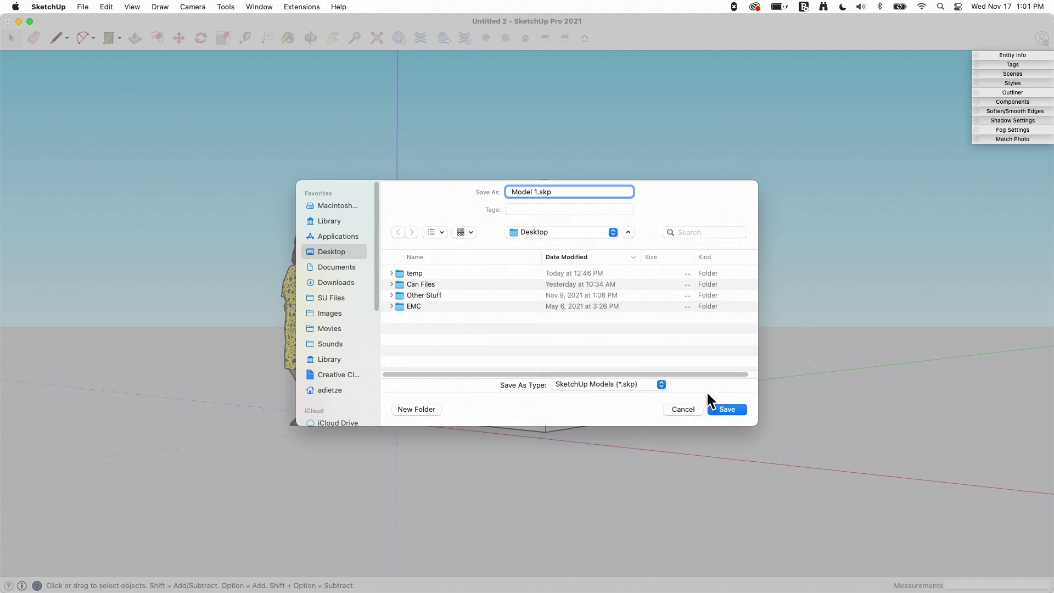
left_click(588, 385)
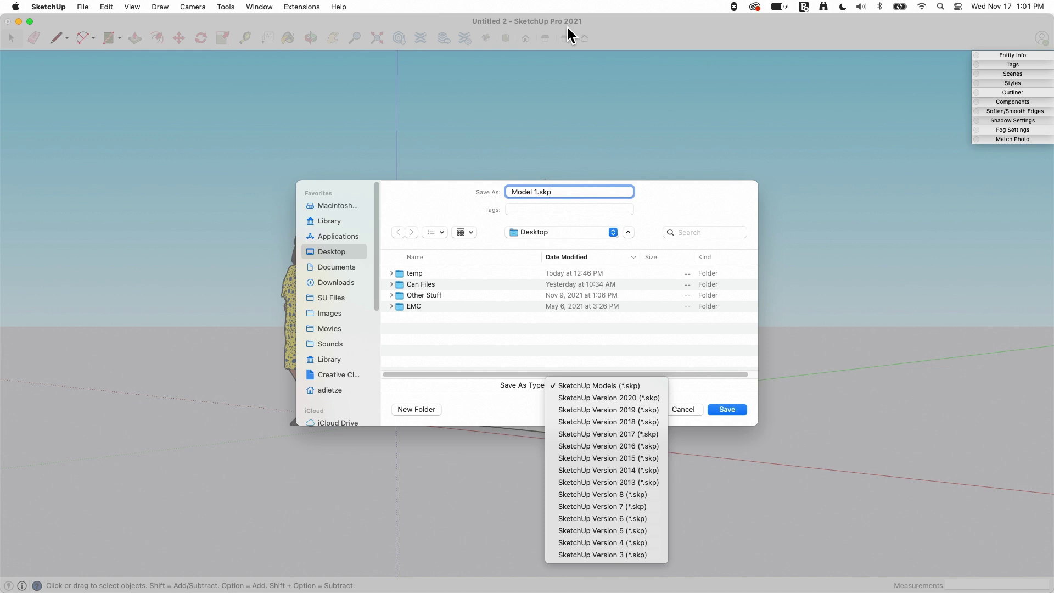
left_click(589, 384)
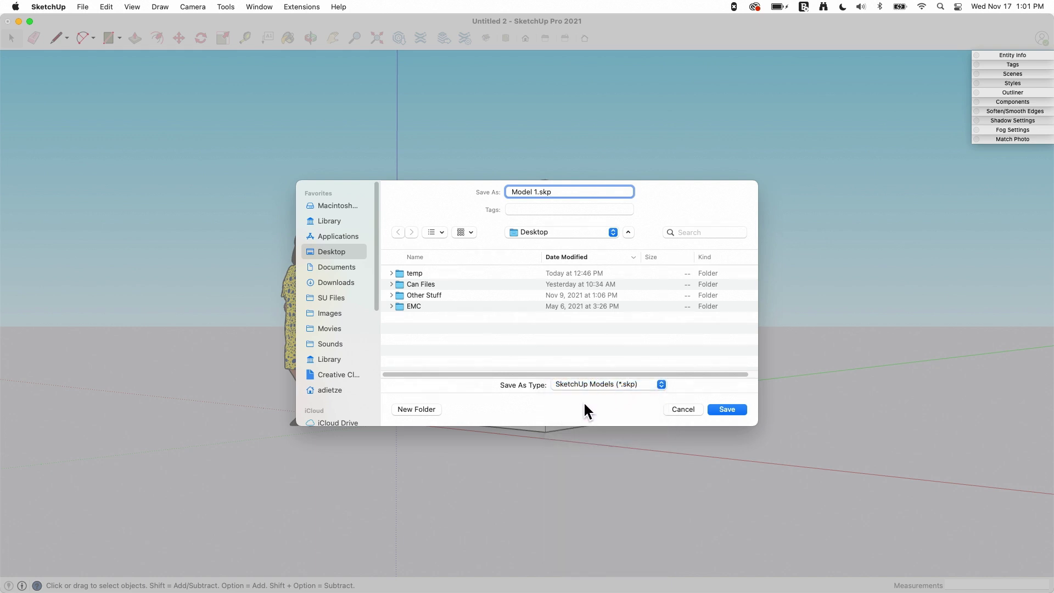
Save the file as Model 1.skp and reposition its icon on the Desktop
left_click(730, 411)
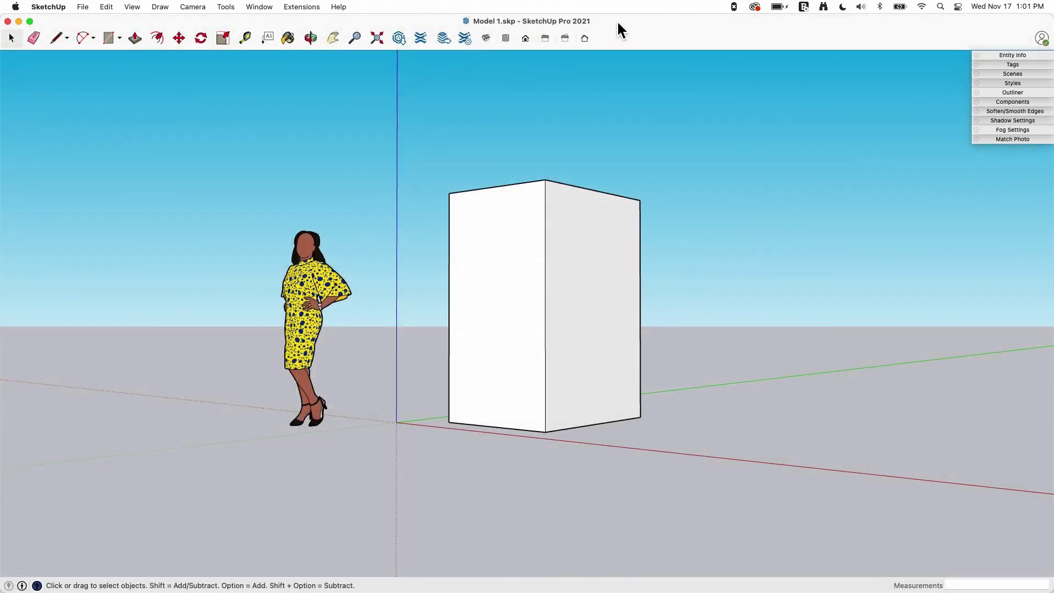
left_click_drag(617, 20, 607, 450)
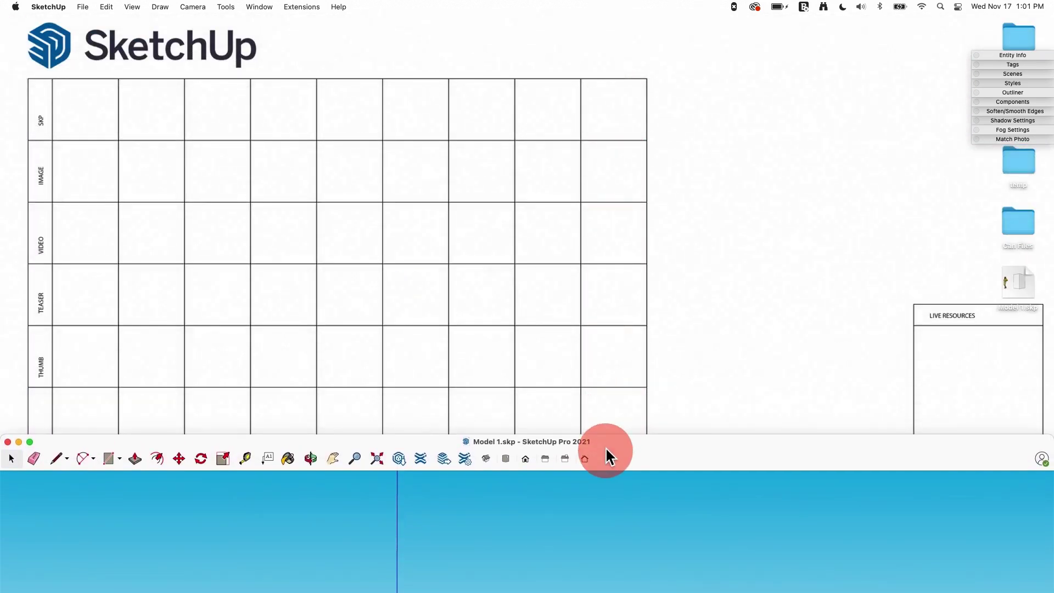
left_click_drag(996, 290, 695, 83)
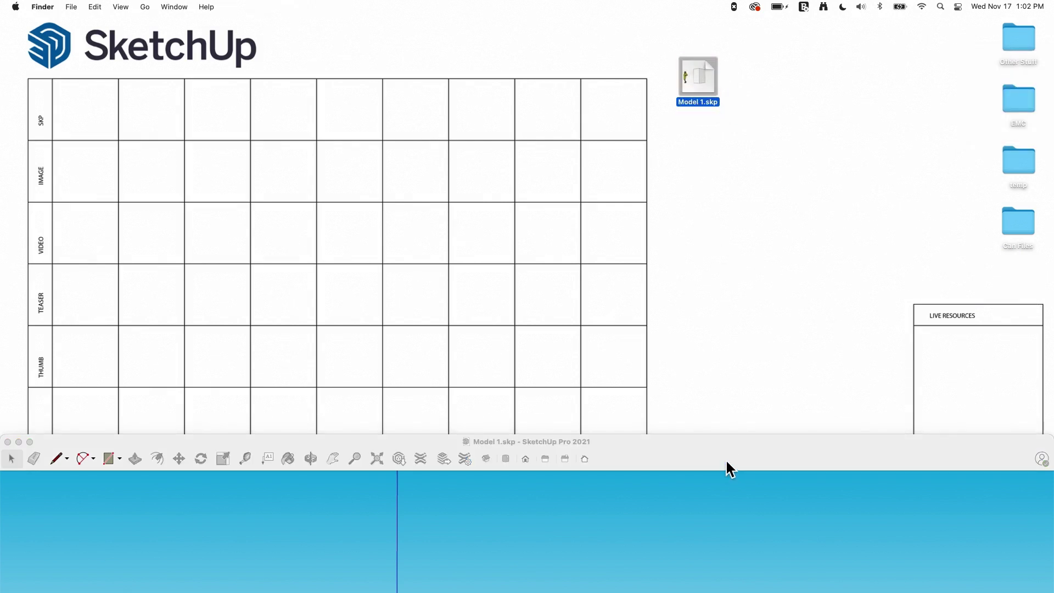
Bring the SketchUp window back and view the box from slightly above
left_click_drag(726, 458, 719, 32)
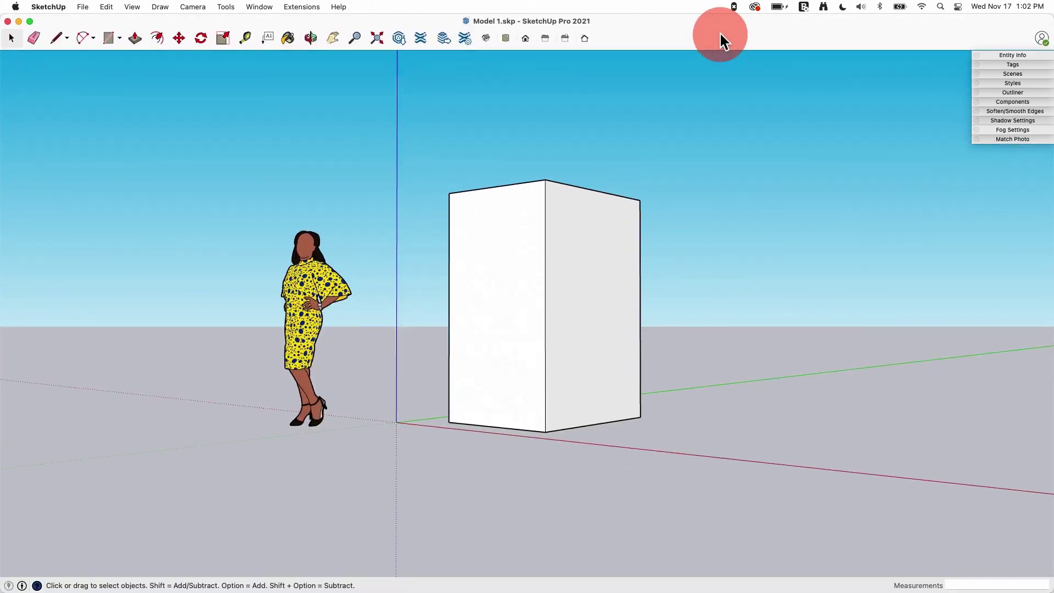
middle_click_drag(686, 303, 703, 390)
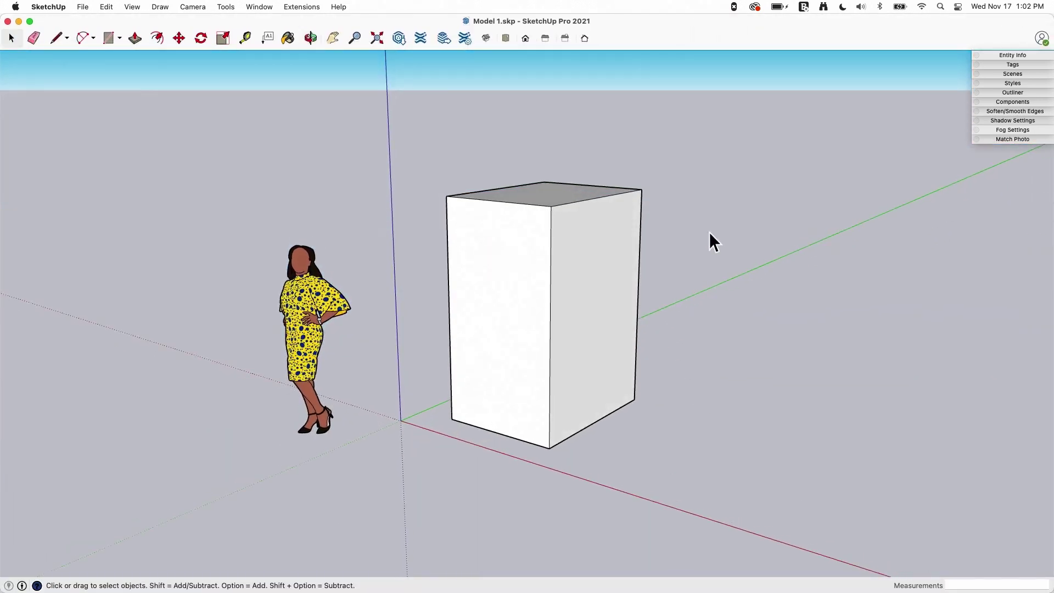
scroll(710, 232, "down", 1)
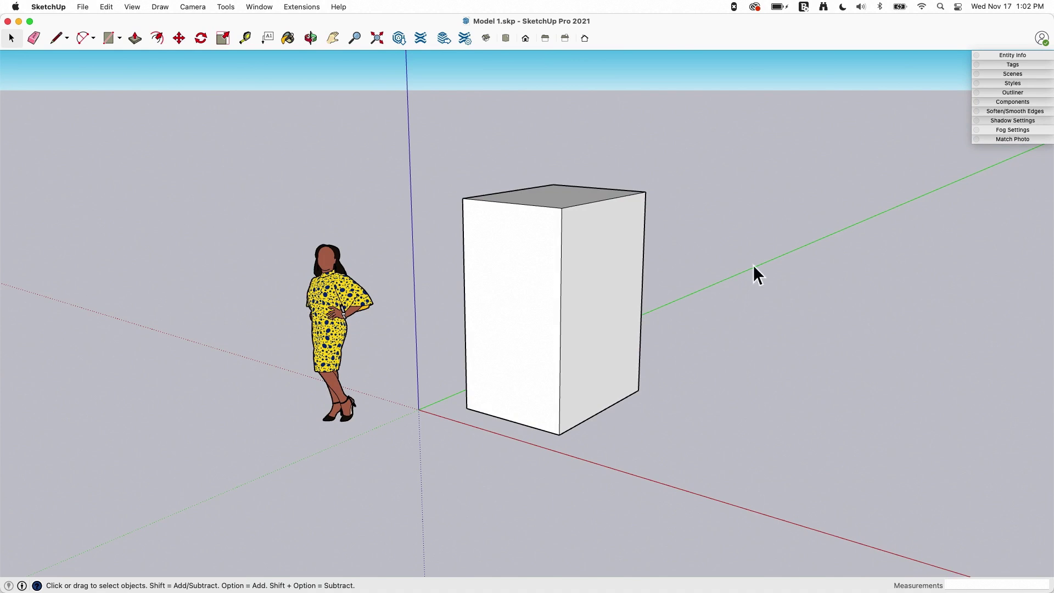
Save again, place the Model 1~.skp backup below the Can Files folder, and restore SketchUp
left_click(83, 7)
left_click(85, 90)
mouse_move(708, 17)
left_mouse_down()
mouse_move(716, 219)
mouse_move(706, 352)
left_mouse_up()
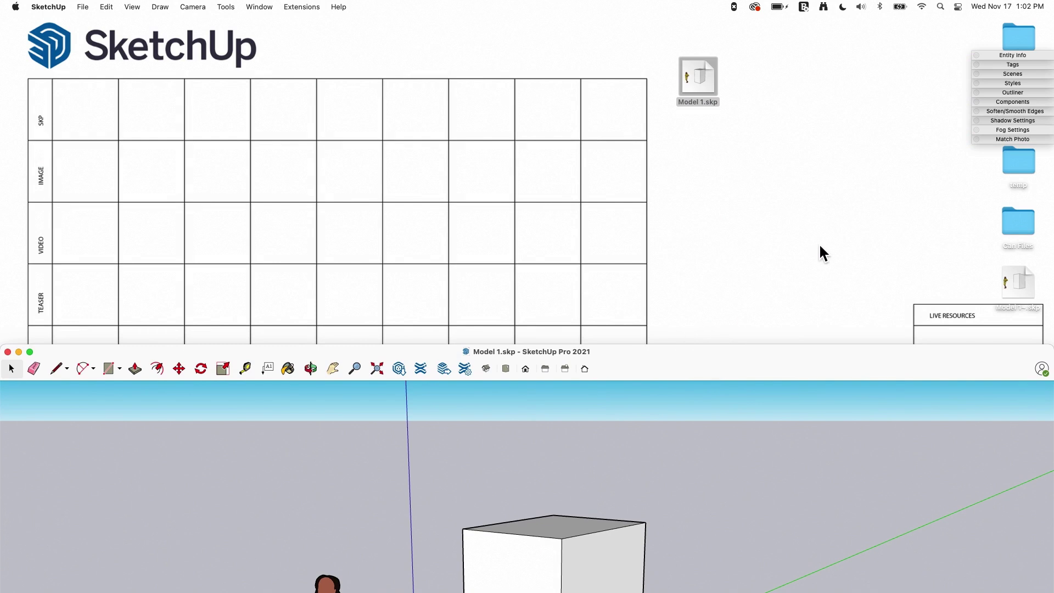
left_click_drag(1016, 284, 861, 254)
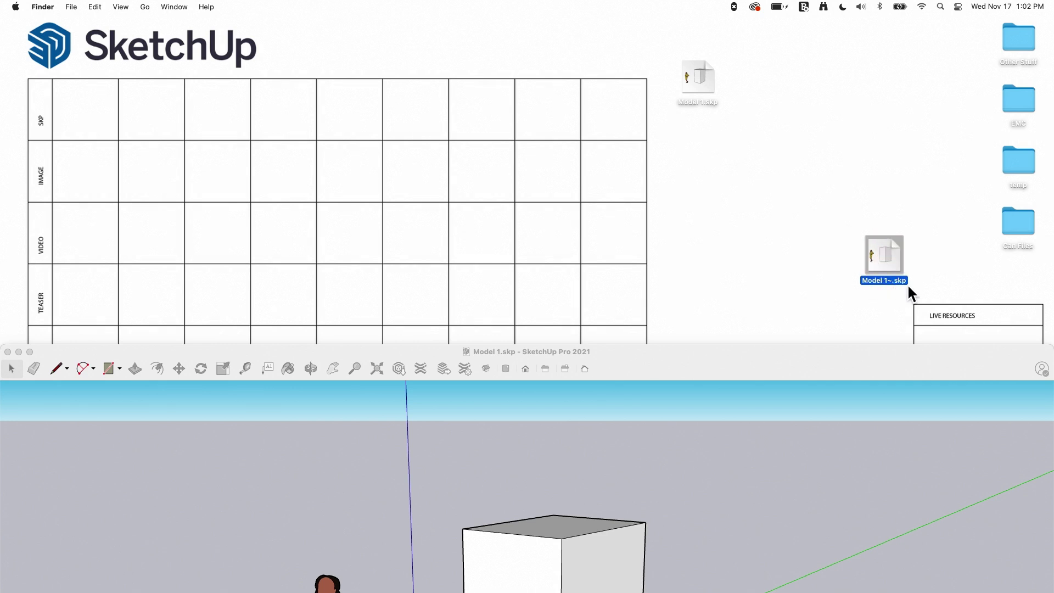
left_click_drag(886, 252, 1013, 279)
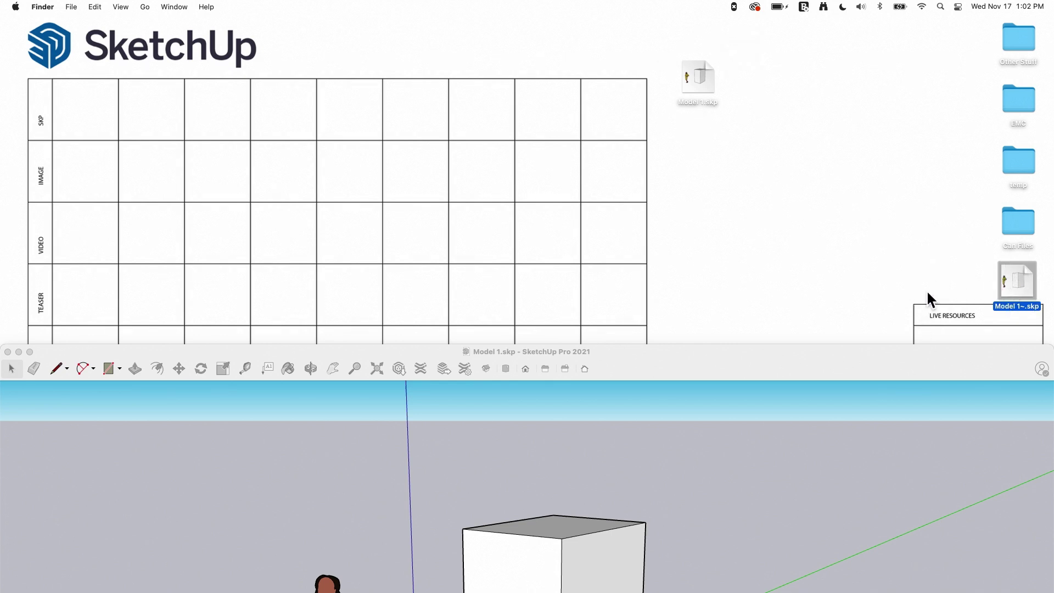
mouse_move(717, 356)
left_mouse_down()
mouse_move(739, 106)
mouse_move(708, 3)
mouse_move(716, 44)
mouse_move(724, 19)
left_mouse_up()
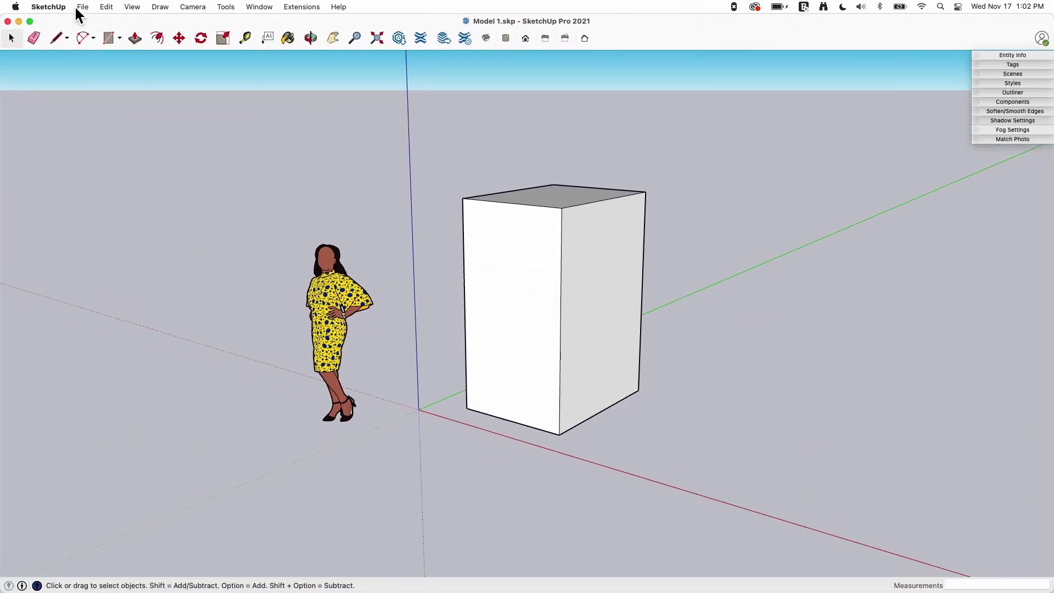
left_click_drag(76, 9, 80, 87)
left_click_drag(641, 33, 636, 398)
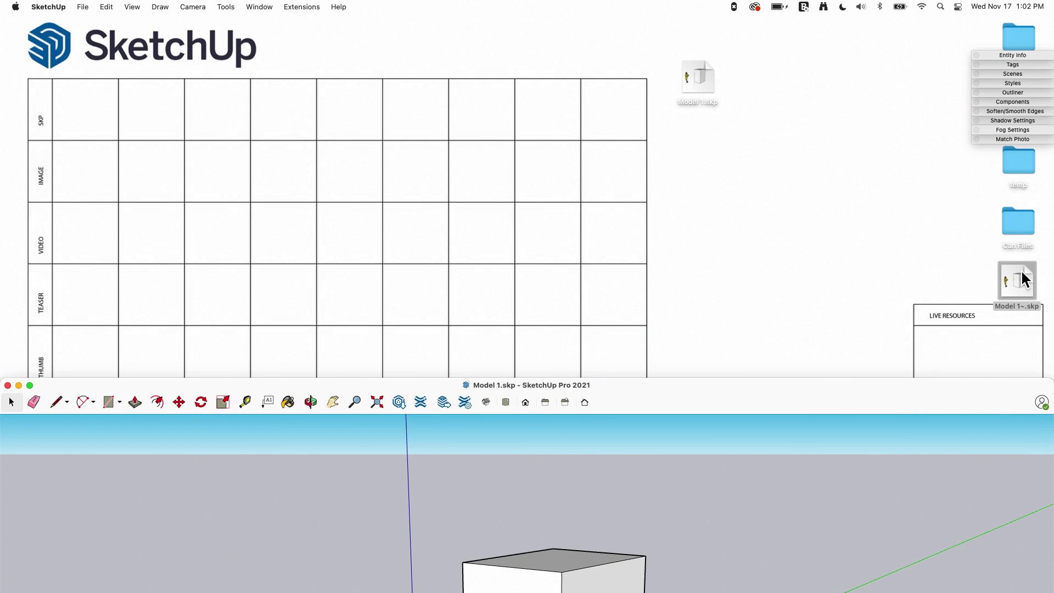
mouse_move(631, 402)
left_mouse_down()
mouse_move(635, 129)
mouse_move(625, 42)
left_mouse_up()
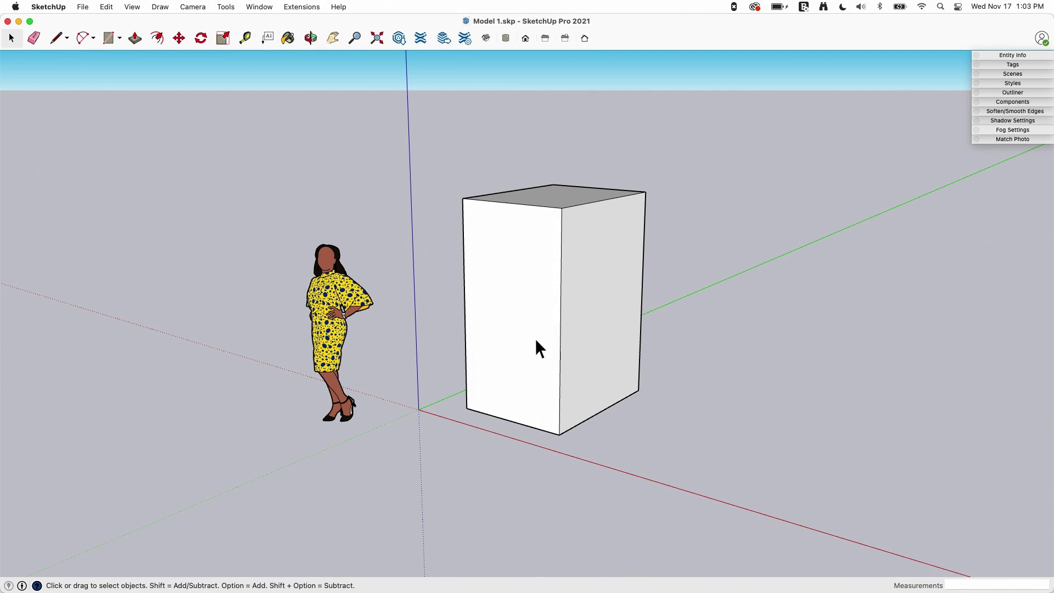
middle_click_drag(689, 483, 670, 391)
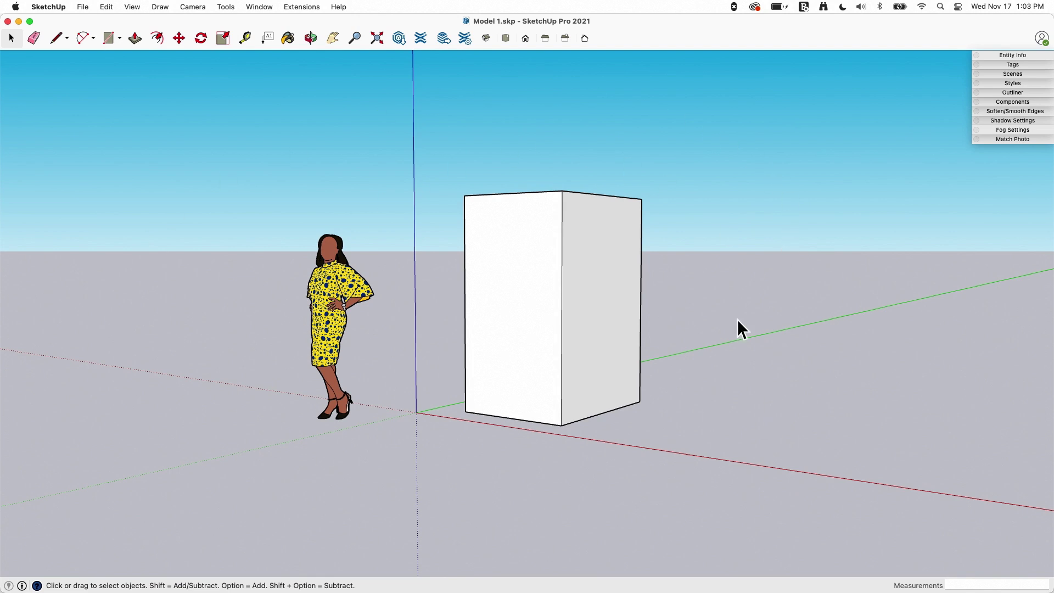
middle_click_drag(637, 360, 292, 289)
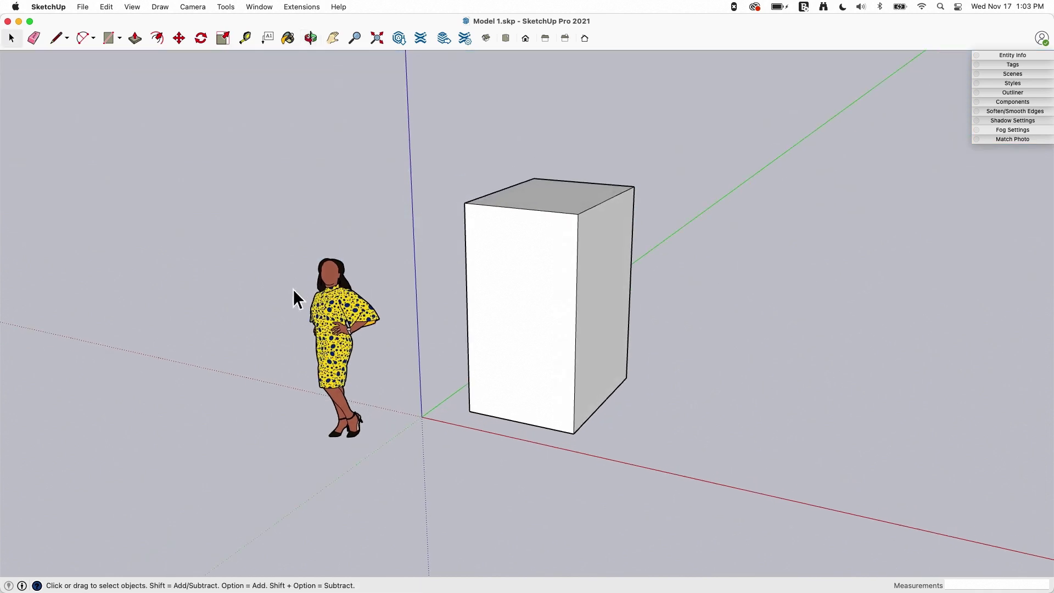
scroll(299, 275, "down", 2)
Start a Save As, click into the suggested file name, then cancel without saving
left_click(83, 7)
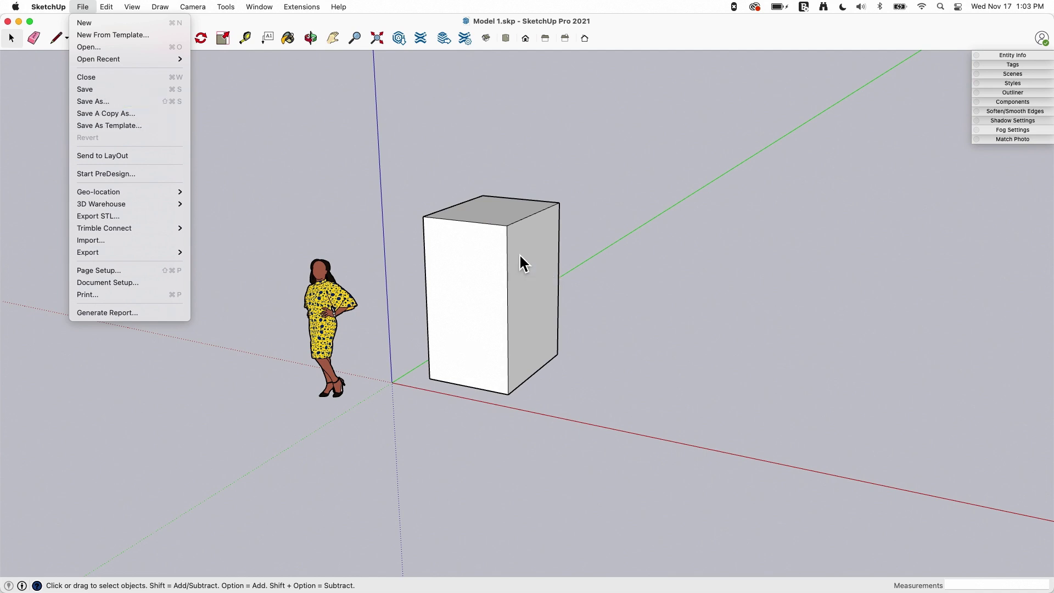
left_click(143, 101)
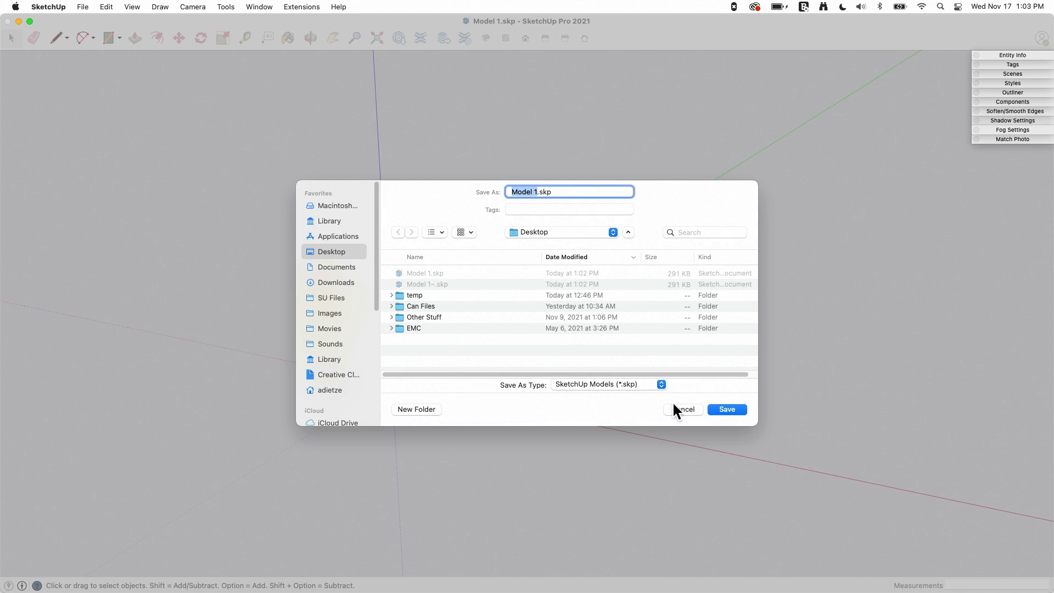
left_click(535, 191)
left_click(535, 191)
left_click(684, 410)
Select the whole box and Move-copy it with Option to the right of the original
left_click(504, 312)
triple_click(504, 307)
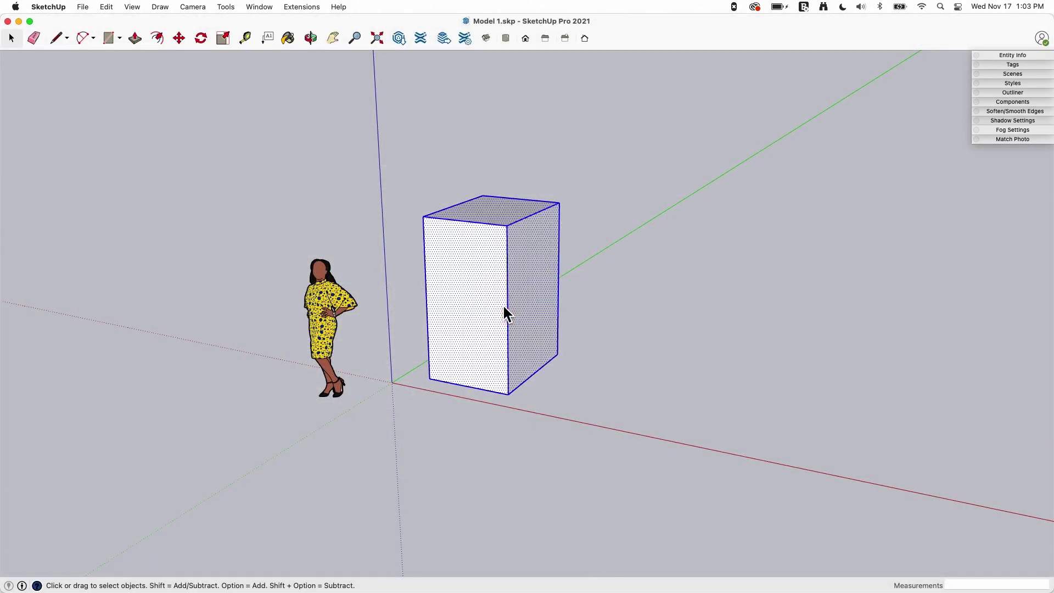
key("m")
left_click(504, 320)
key("alt")
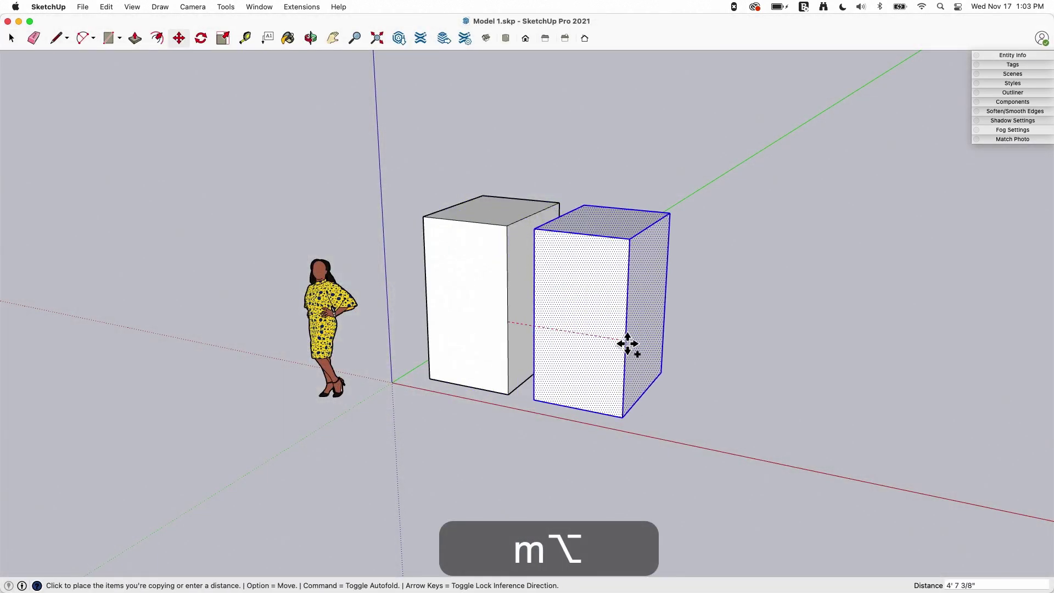
left_click(655, 345)
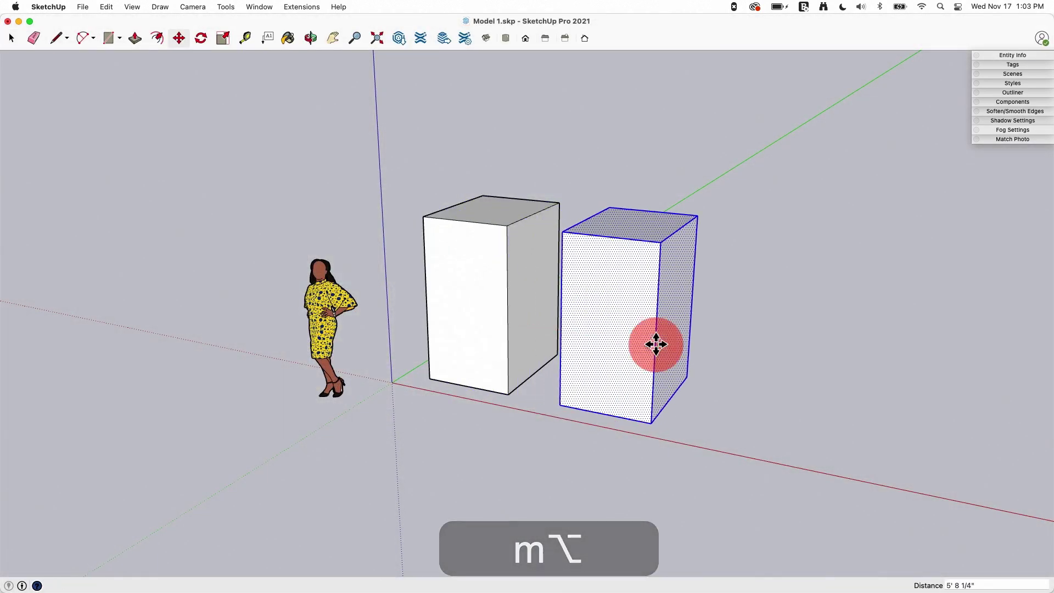
key("space")
left_click(745, 409)
Save As on the Desktop, changing the name Model 1 to Model 2.skp
left_click(80, 8)
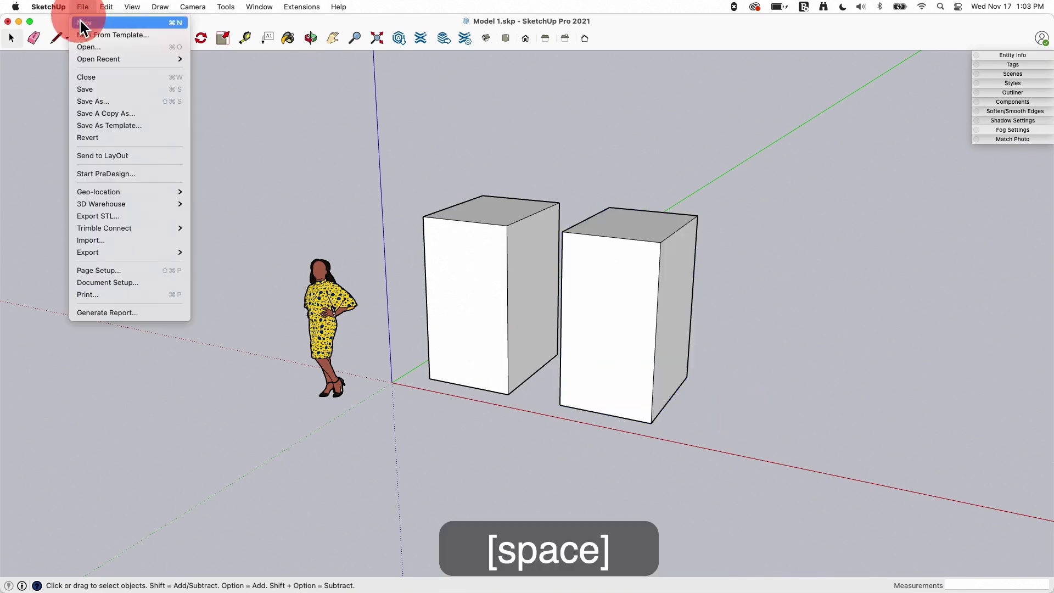
left_click(100, 102)
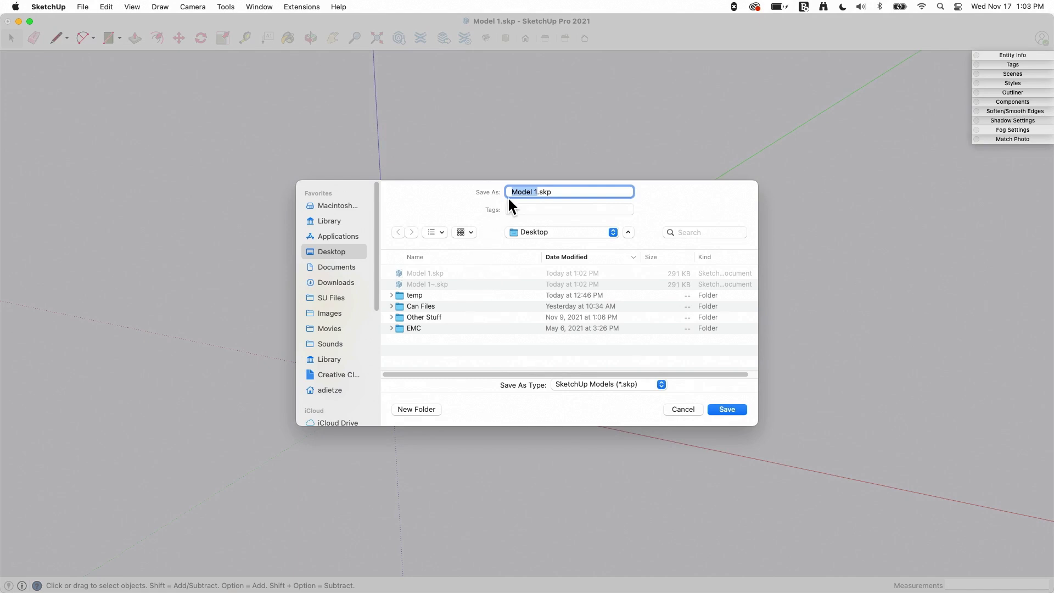
key("Right")
key("BackSpace")
type("2")
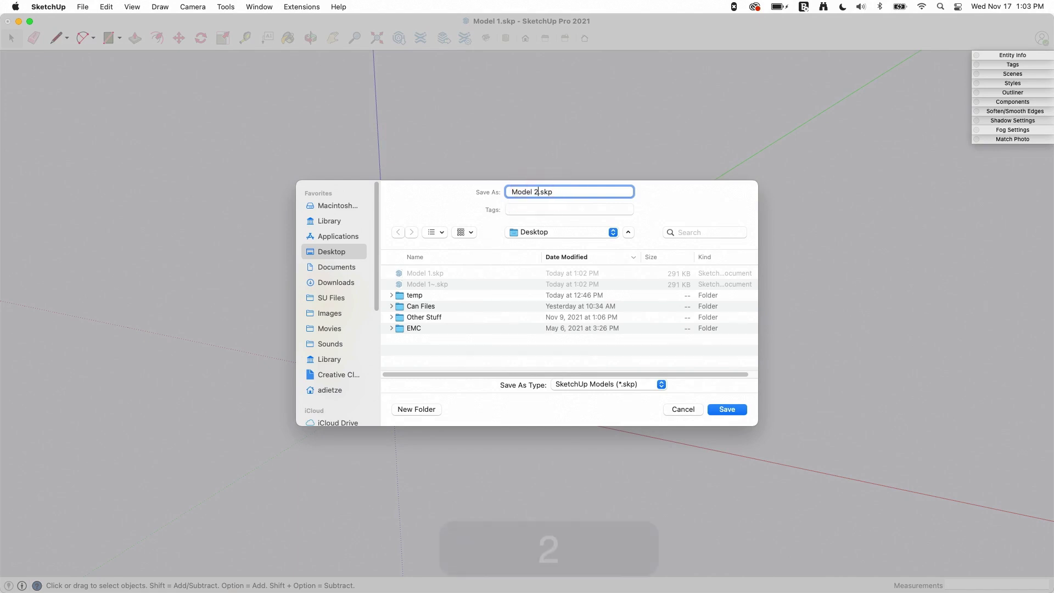
left_click(727, 410)
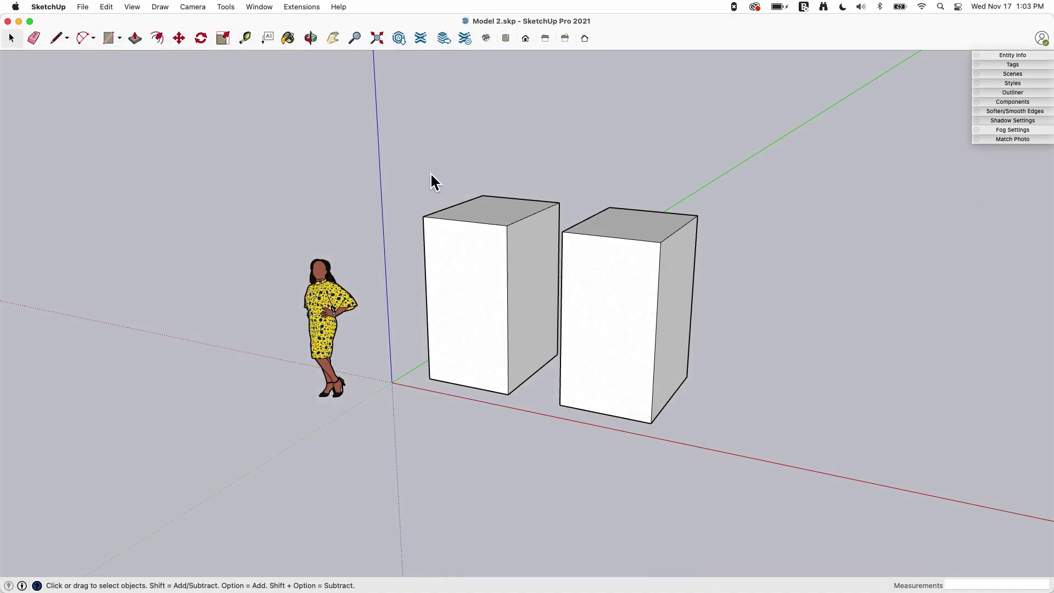
Move the Model 2.skp desktop icon beside Model 1.skp and restore the SketchUp window
left_click_drag(325, 22, 322, 424)
mouse_move(1004, 352)
left_mouse_down()
mouse_move(811, 165)
mouse_move(747, 84)
left_mouse_up()
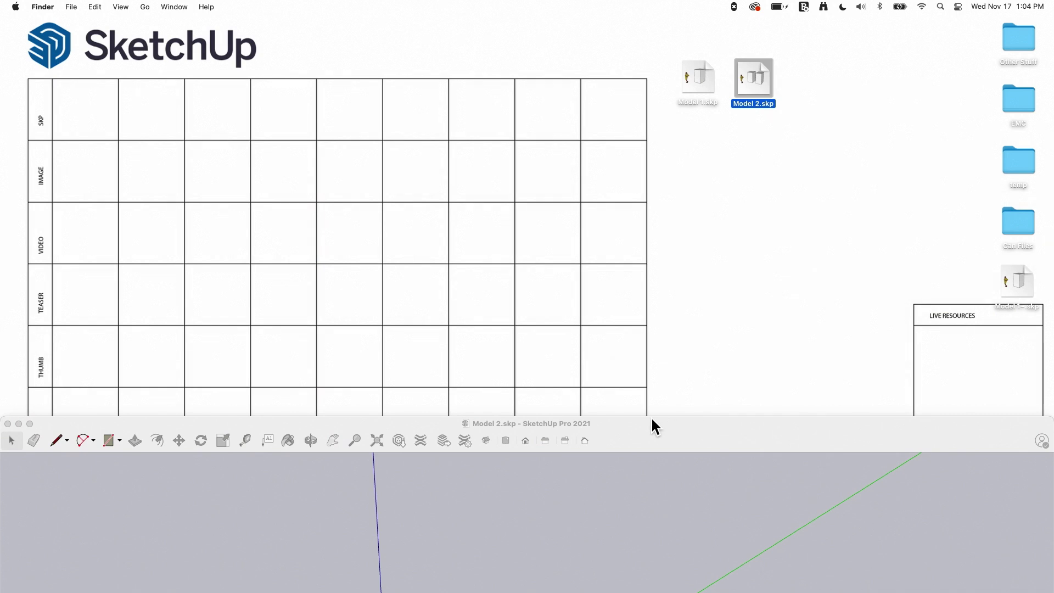
mouse_move(652, 421)
left_mouse_down()
mouse_move(675, 73)
mouse_move(646, 15)
left_mouse_up()
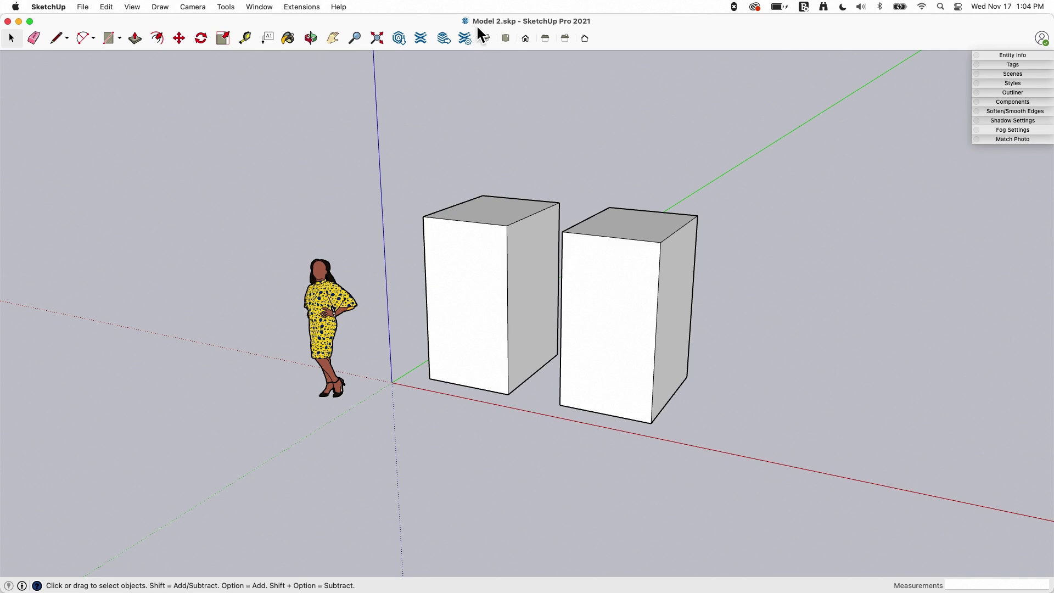
left_click_drag(652, 39, 647, 158)
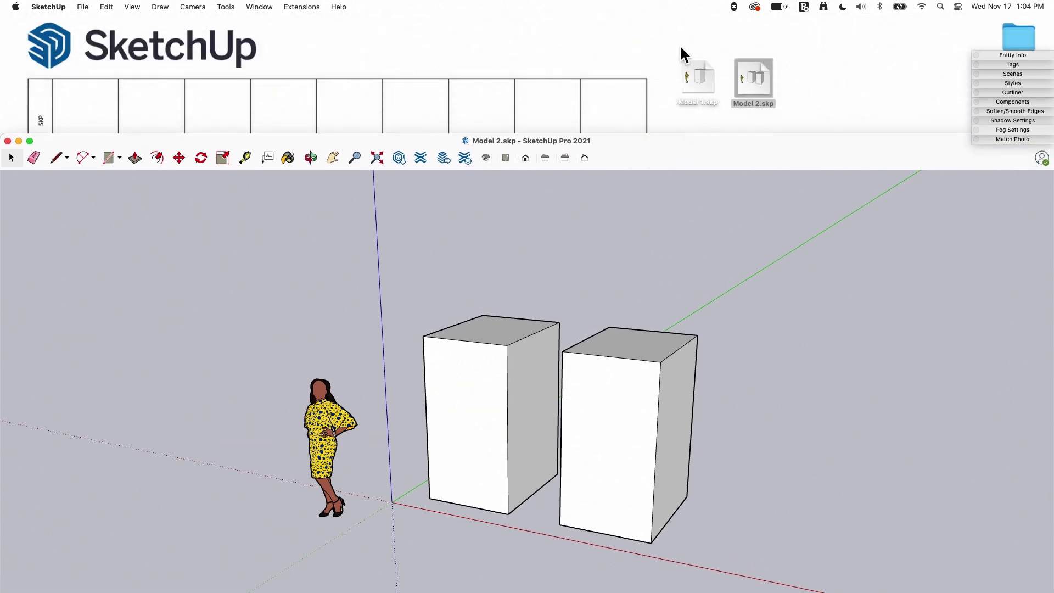
mouse_move(629, 154)
left_mouse_down()
mouse_move(628, 34)
mouse_move(643, 176)
mouse_move(657, 176)
mouse_move(656, 11)
left_mouse_up()
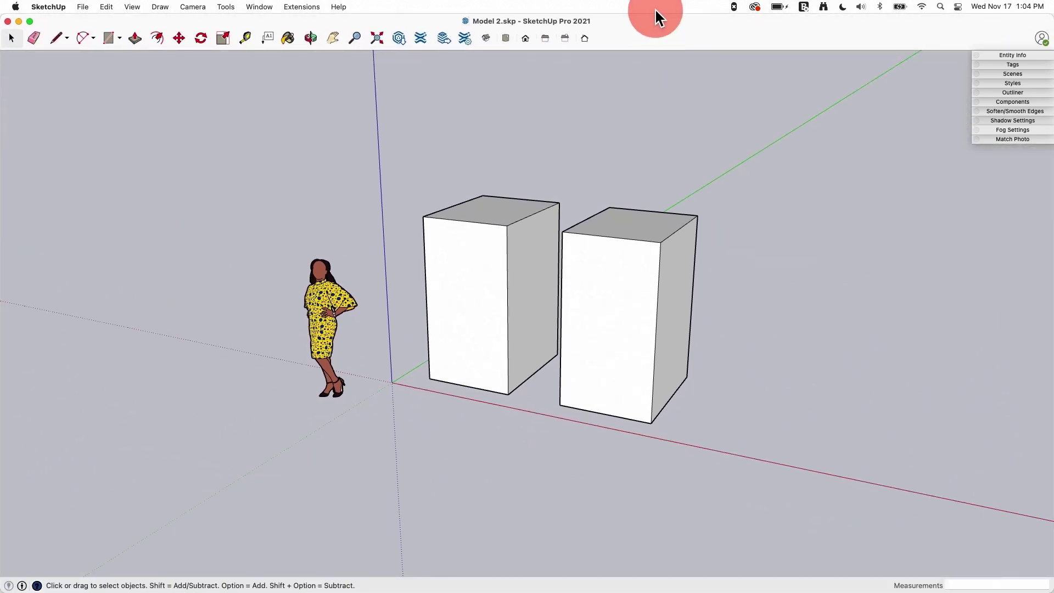
Move-copy the right box with Option to place a third box further right
triple_click(648, 248)
key("m")
key("alt")
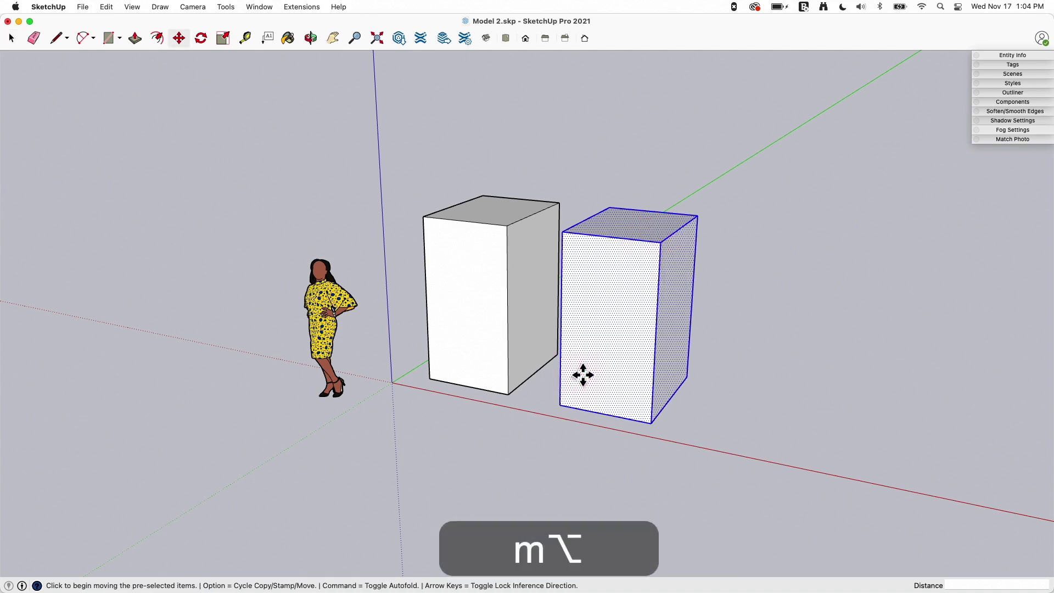
left_click(582, 375)
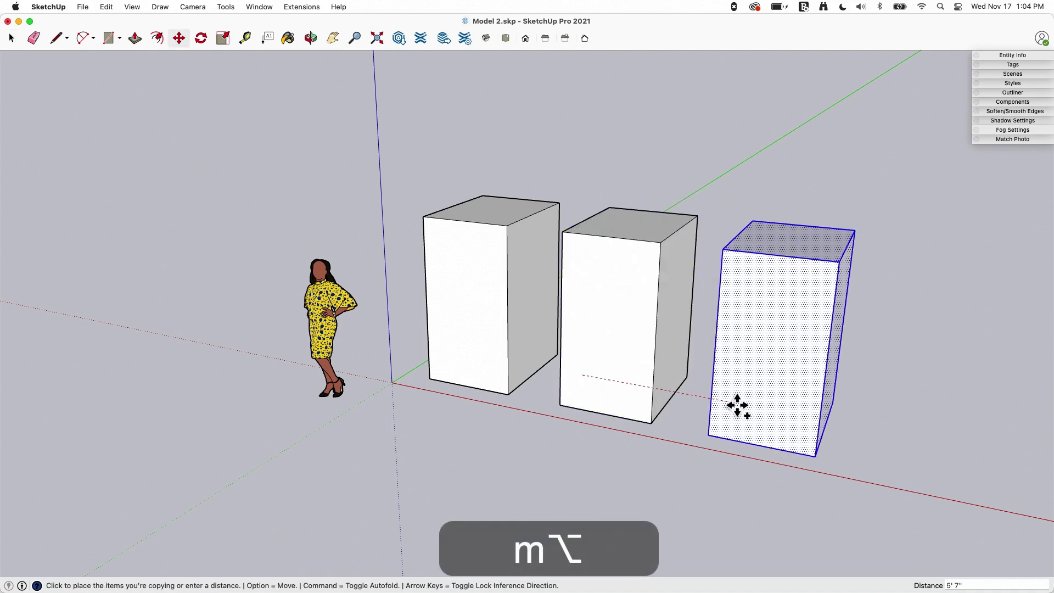
left_click(737, 407)
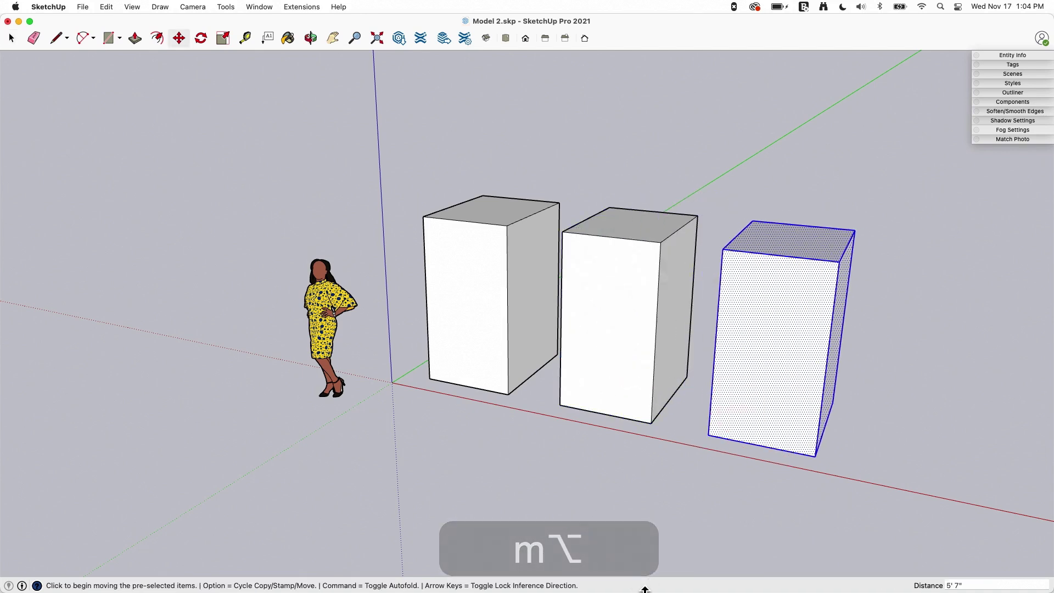
Use Save A Copy As to save the model to the Desktop as Model 3.skp
left_click(81, 8)
left_click(105, 112)
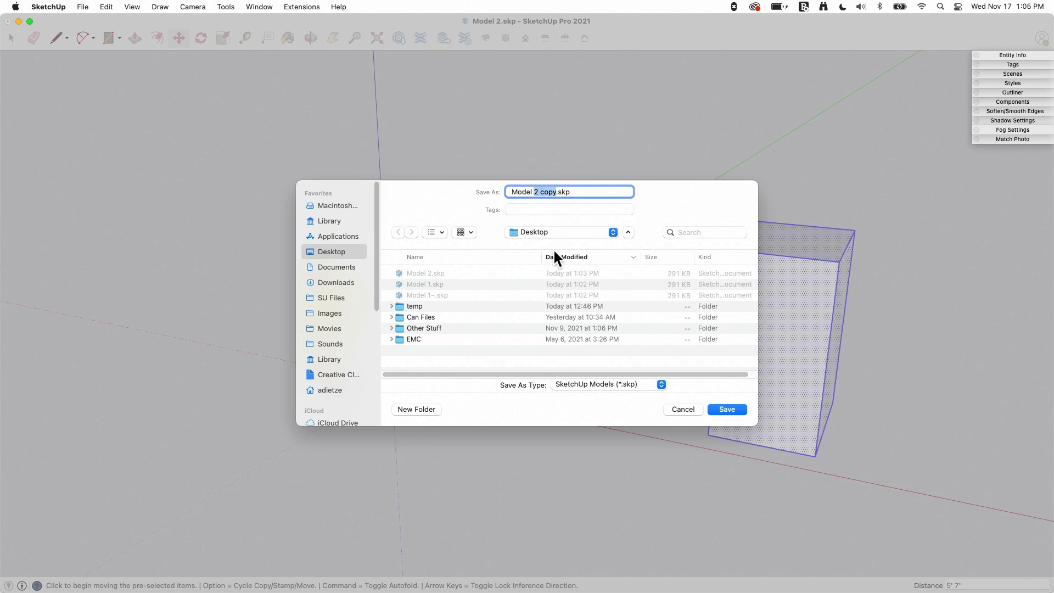
type("3")
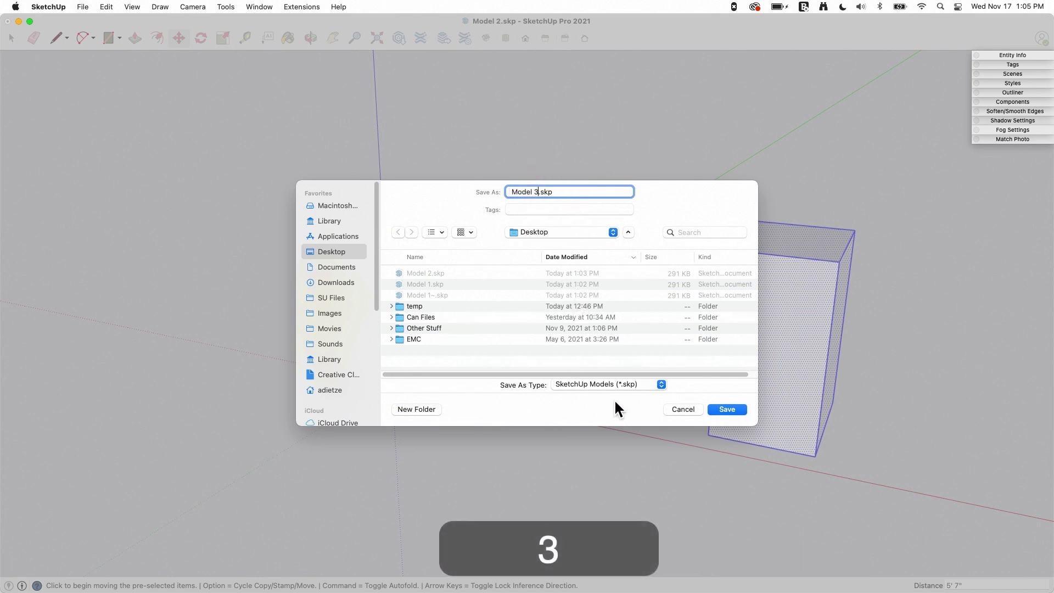
left_click(724, 408)
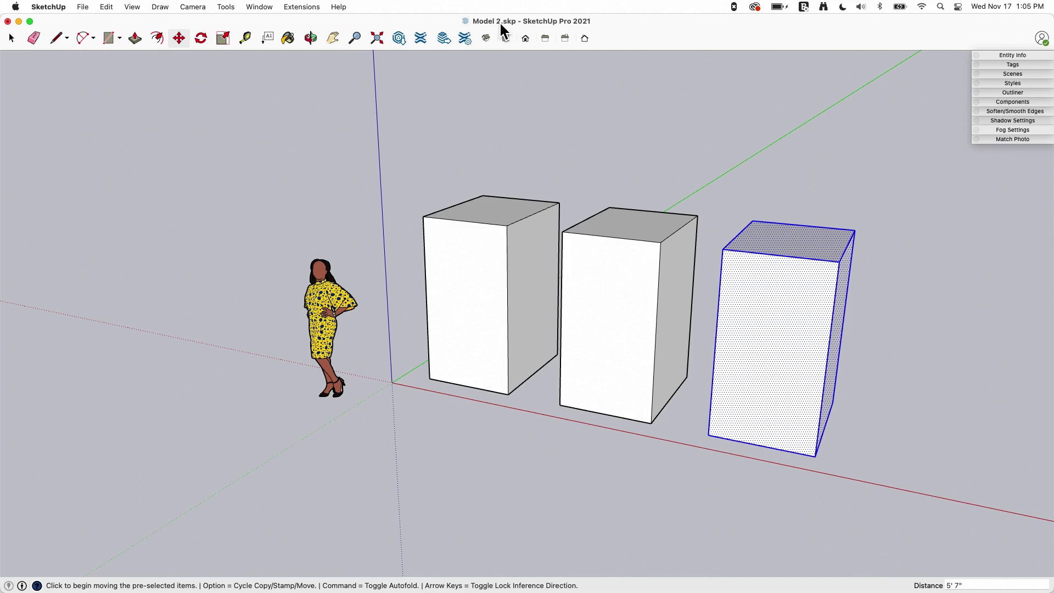
Place the Model 3.skp icon beside Model 2.skp, then maximise the SketchUp window
left_click_drag(604, 22, 631, 421)
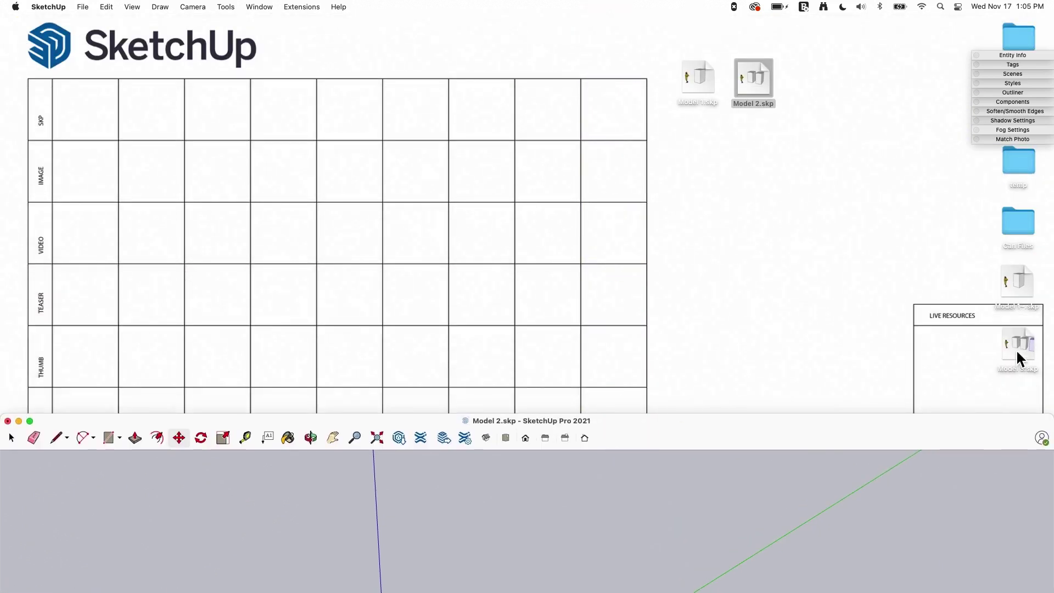
left_click_drag(1016, 348, 804, 83)
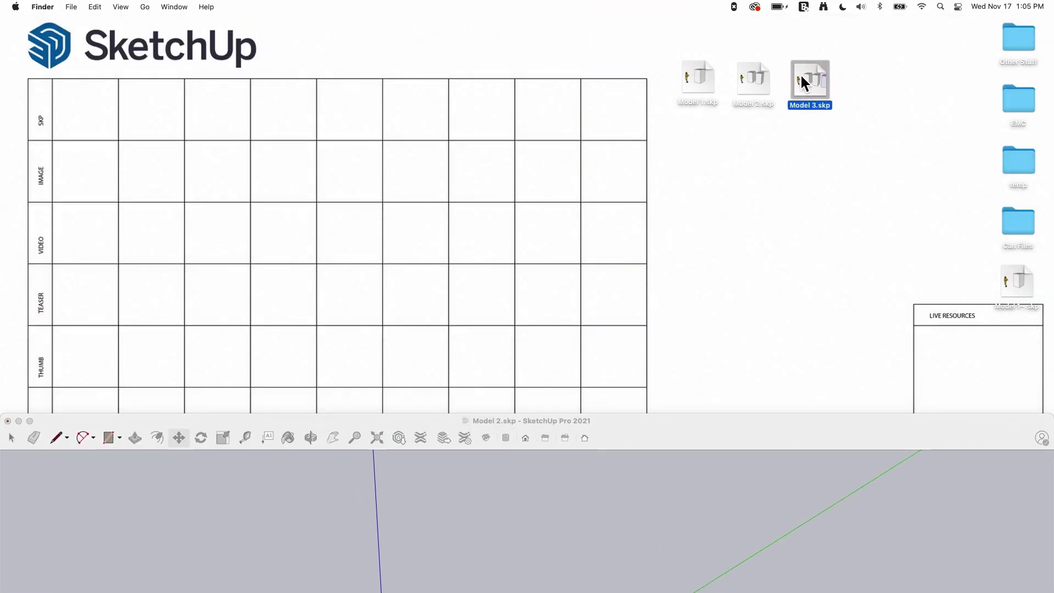
double_click(671, 431)
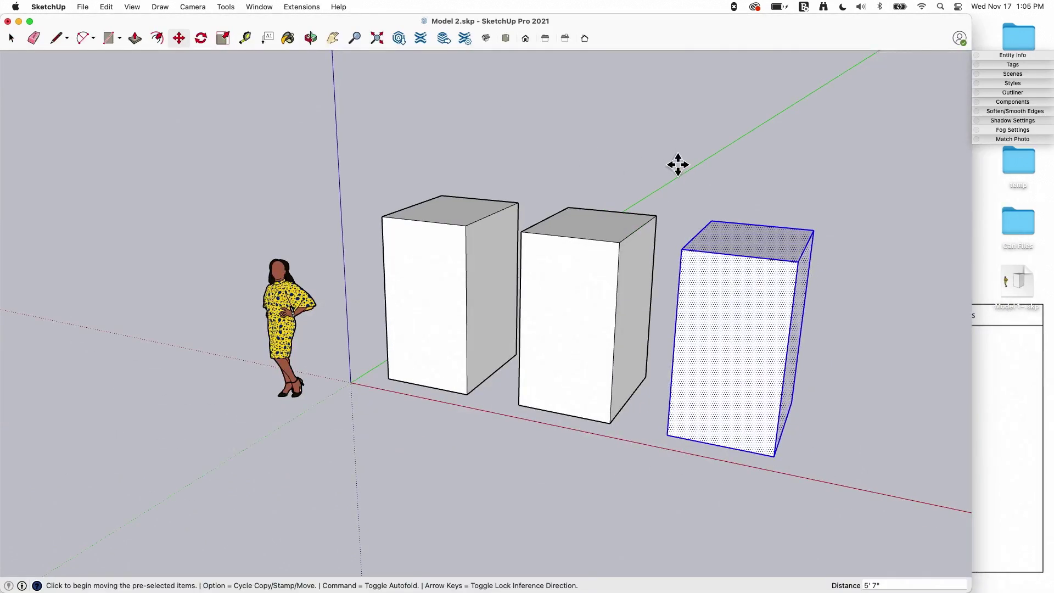
double_click(969, 34)
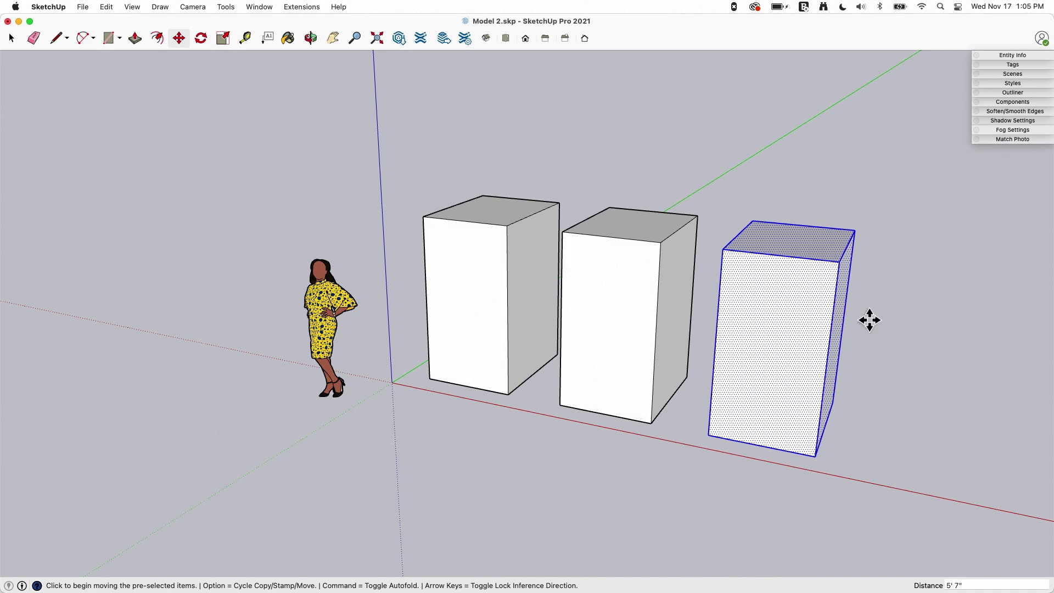
Delete the selected third box, then briefly lower the window to check the desktop and restore it
key("BackSpace")
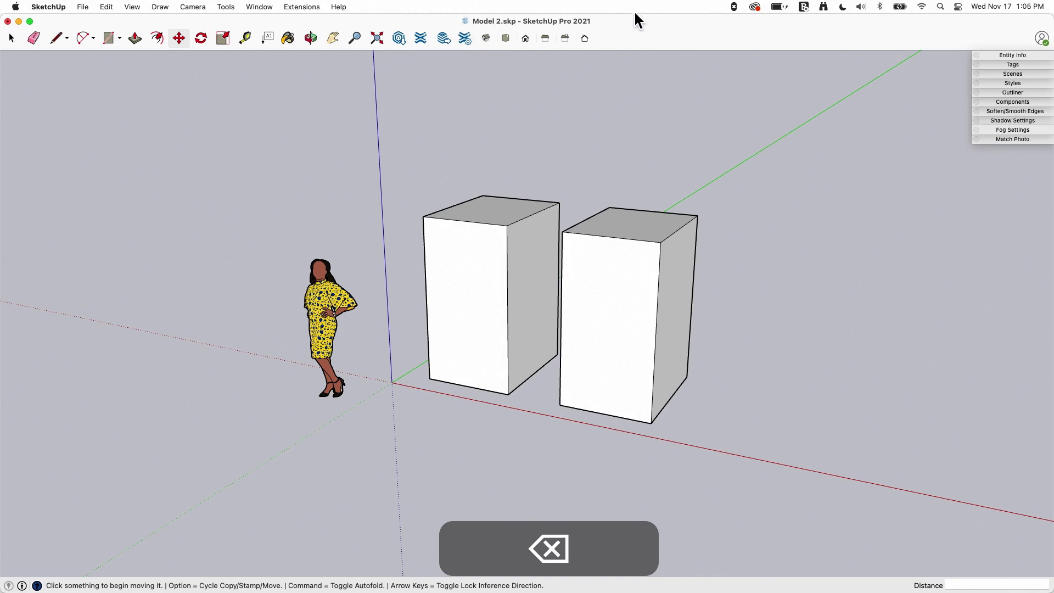
mouse_move(635, 20)
left_mouse_down()
mouse_move(635, 187)
mouse_move(635, 174)
left_mouse_up()
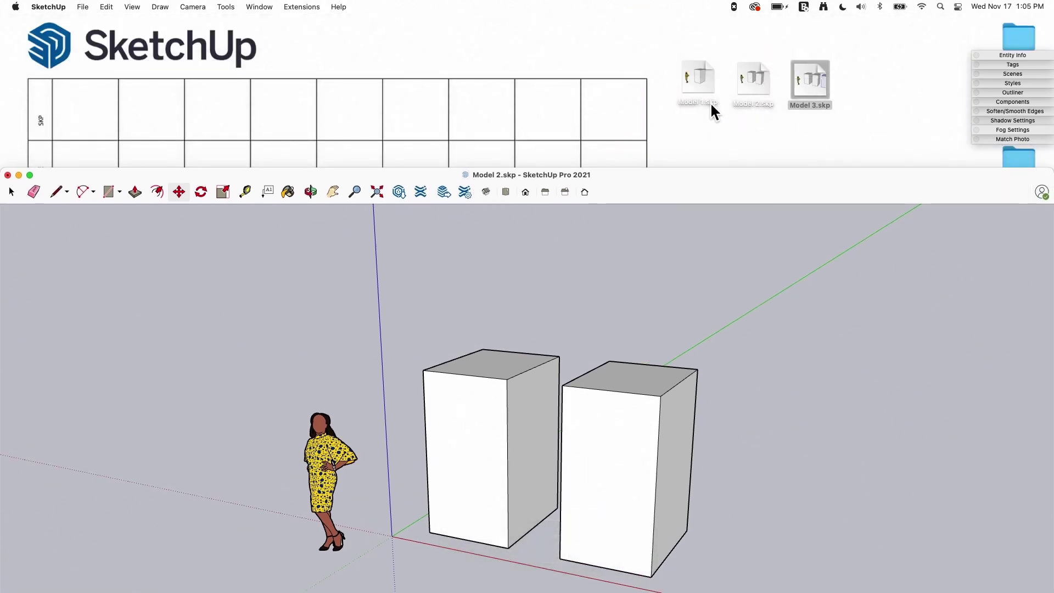
mouse_move(689, 171)
left_mouse_down()
mouse_move(698, 84)
mouse_move(680, 17)
left_mouse_up()
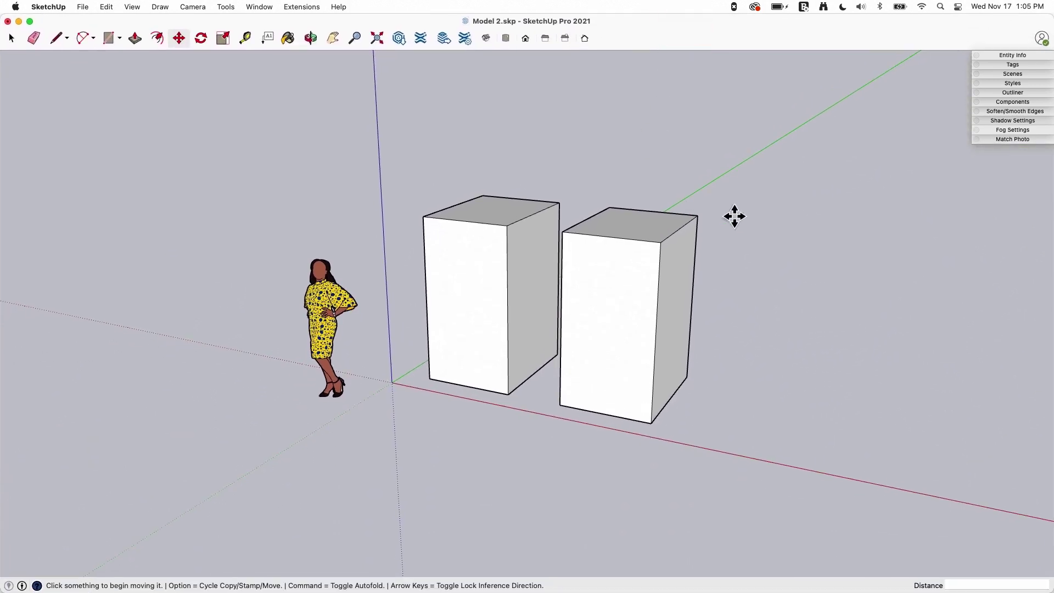
Save Model 2.skp with the two boxes beside the figure
left_click(88, 6)
left_click(91, 89)
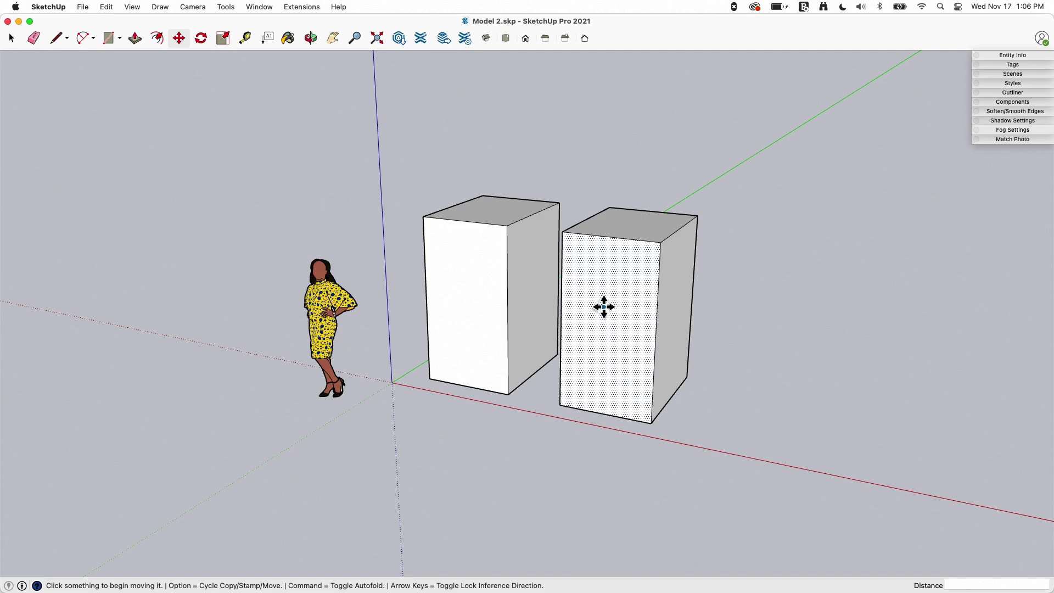
key("space")
Push/pull the right box into a long block, and shorten and deepen the left box
key("p")
left_click_drag(665, 302, 818, 321)
left_click_drag(472, 211, 470, 315)
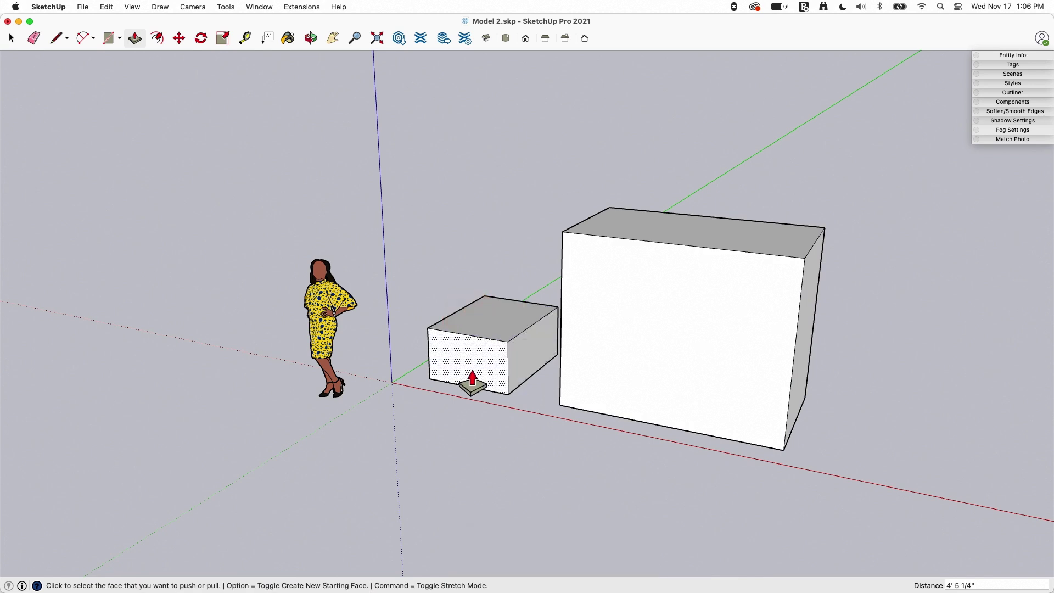
left_click_drag(475, 379, 487, 423)
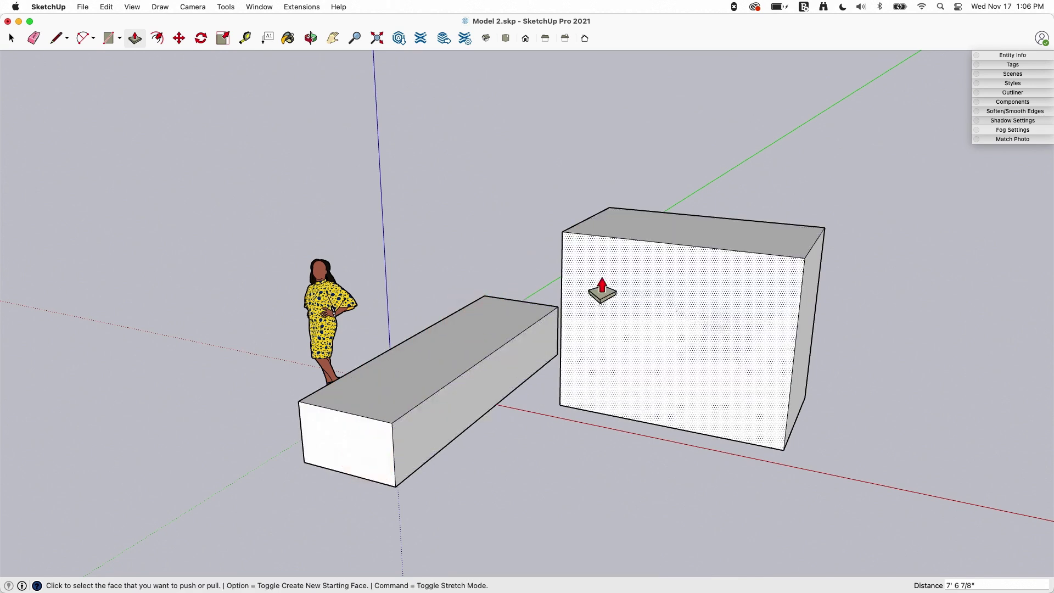
Copy the scale figure three times in a row to its left, then orbit to view from lower down
key("space")
left_click(321, 291)
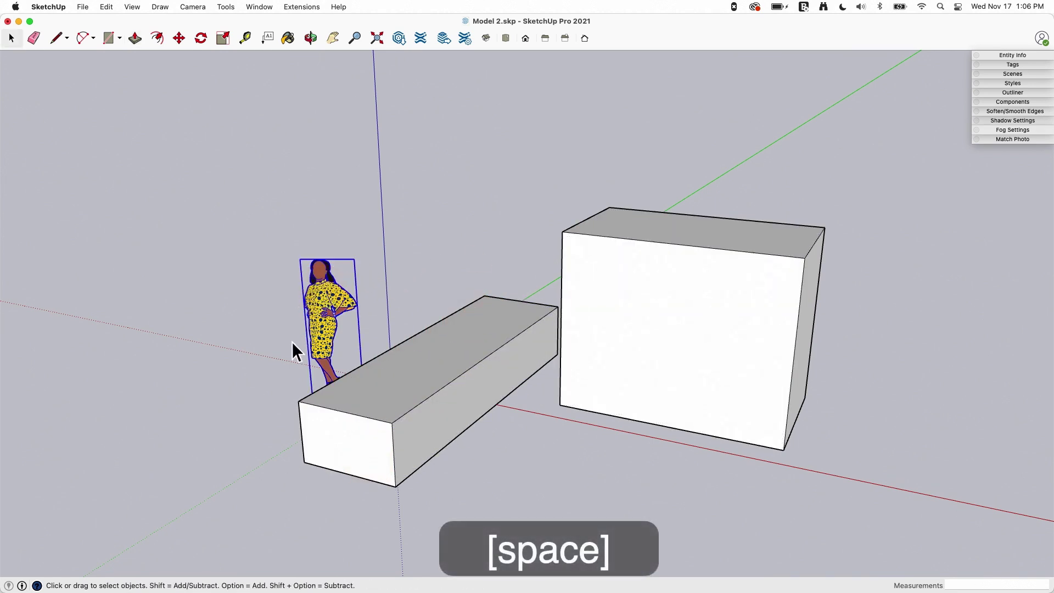
key("m")
left_click(271, 401)
key("alt")
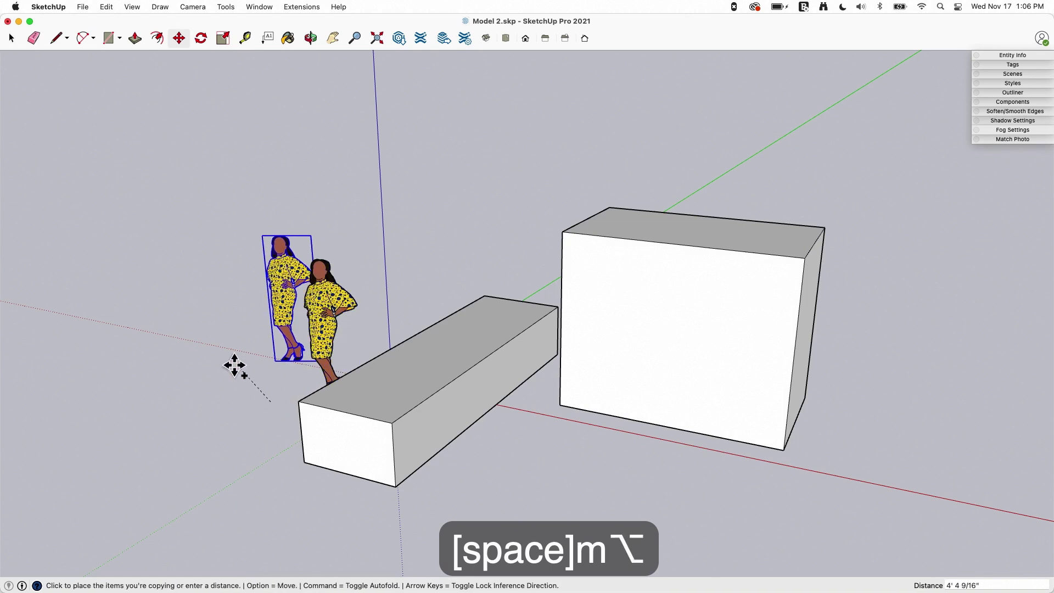
left_click(188, 395)
left_click(176, 385)
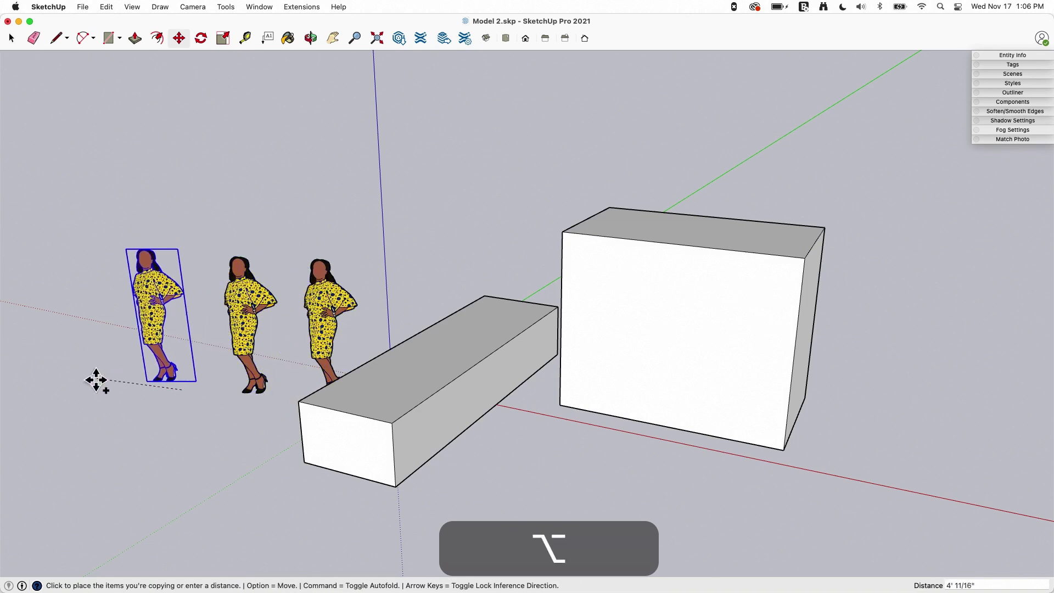
left_click(97, 380)
key("alt")
left_click(137, 401)
left_click(52, 400)
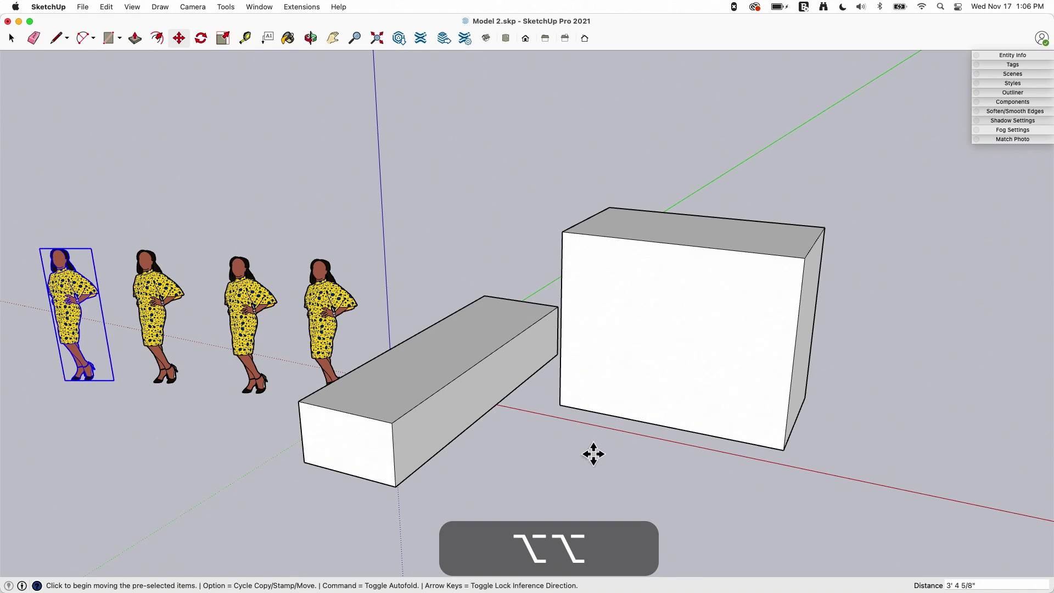
middle_click_drag(593, 451, 506, 431)
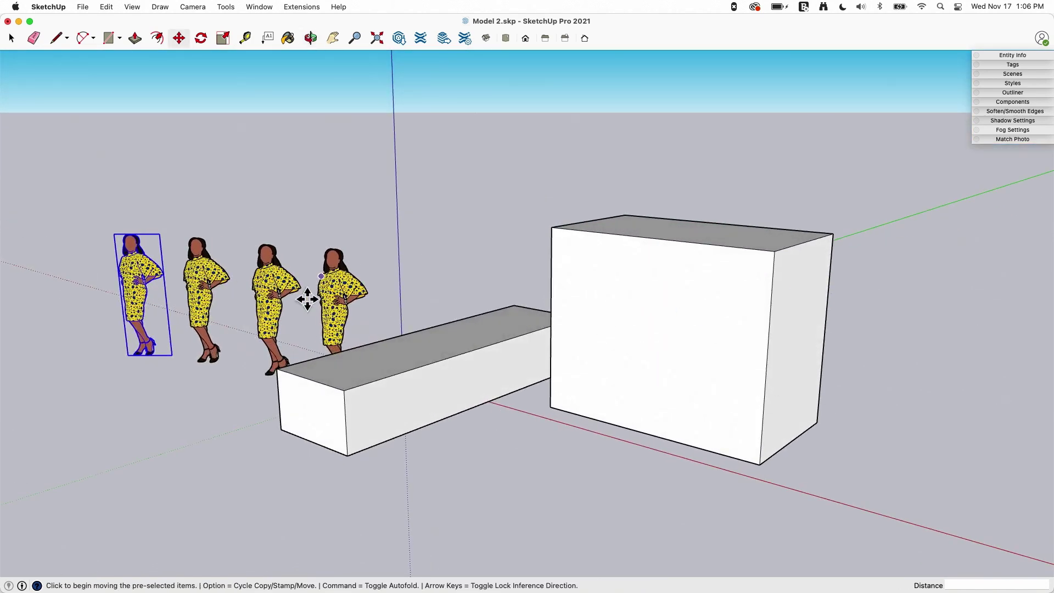
Revert to the saved Model 2.skp, discarding the reshaped boxes and extra figures
left_click(81, 7)
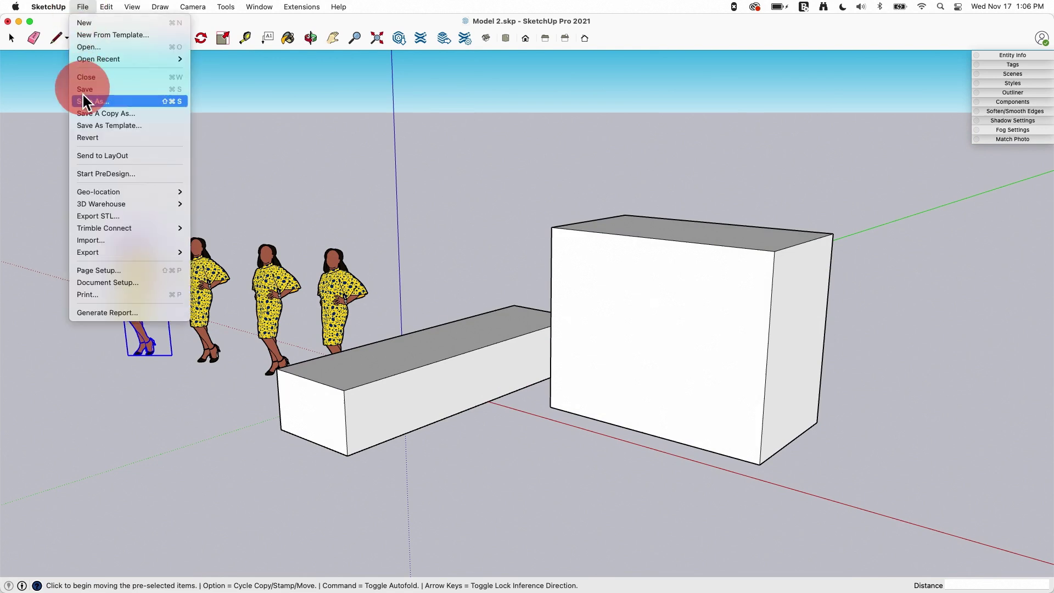
left_click(89, 147)
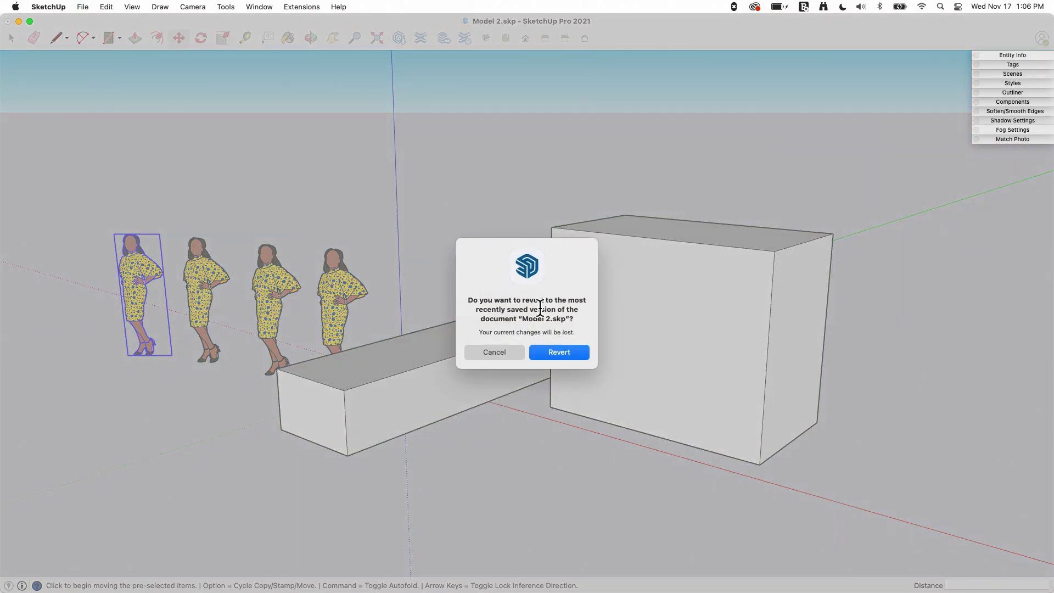
left_click(543, 351)
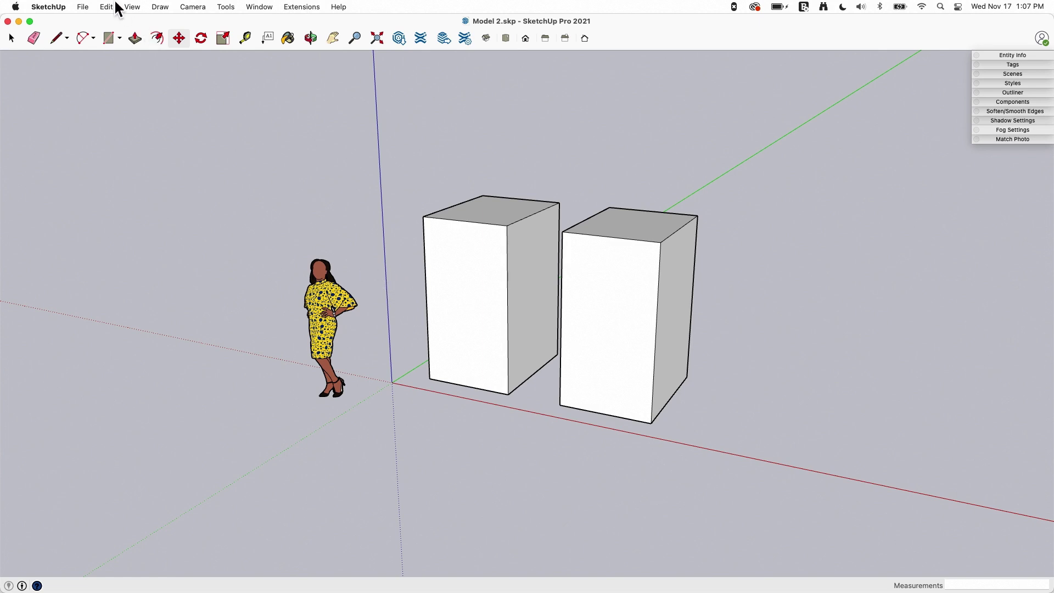
left_click_drag(82, 7, 87, 93)
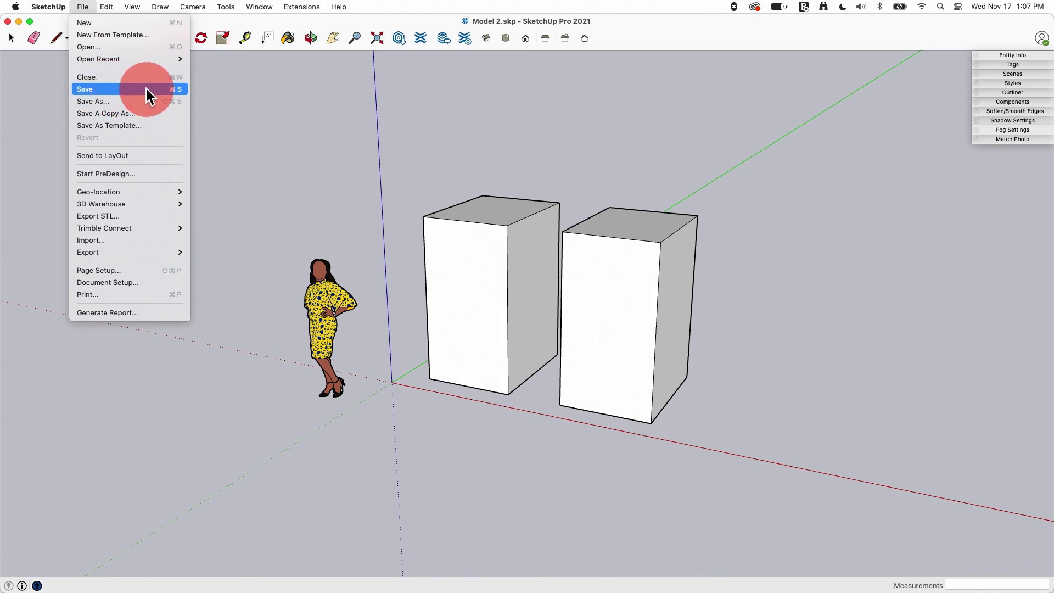
left_click_drag(146, 88, 125, 132)
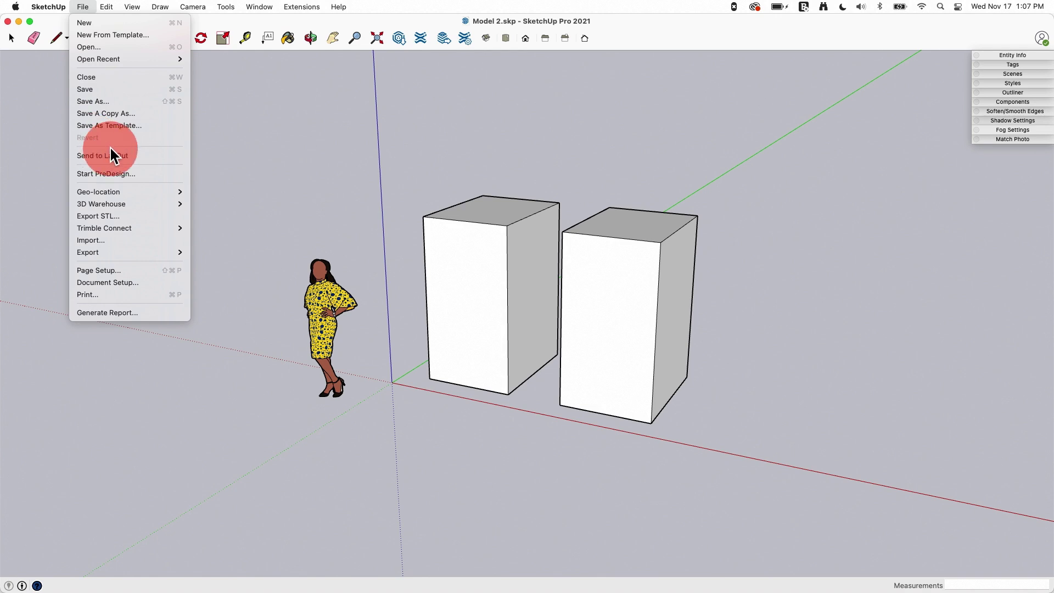
left_click_drag(318, 138, 324, 414)
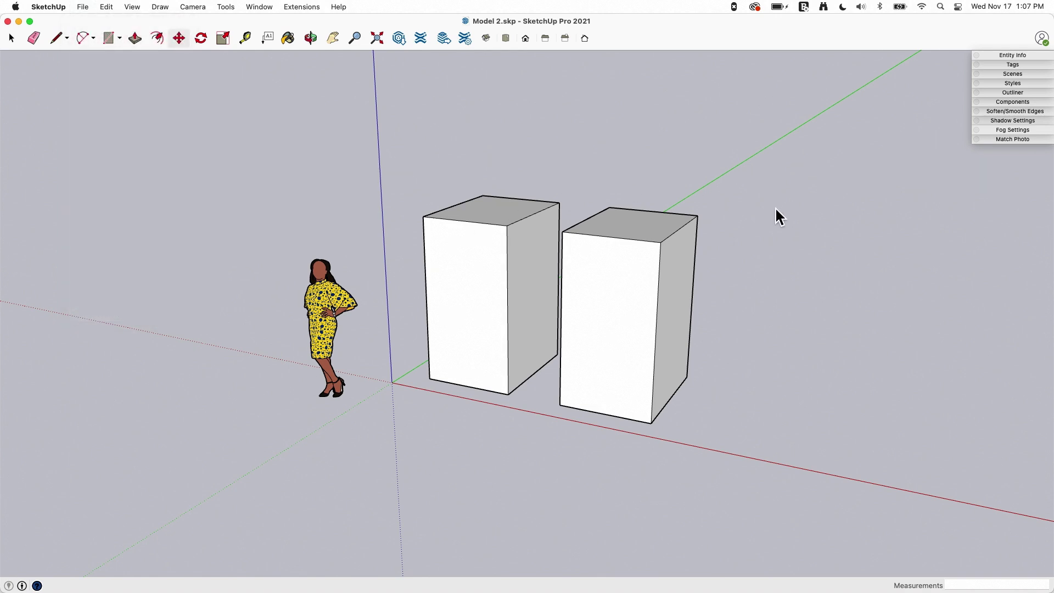